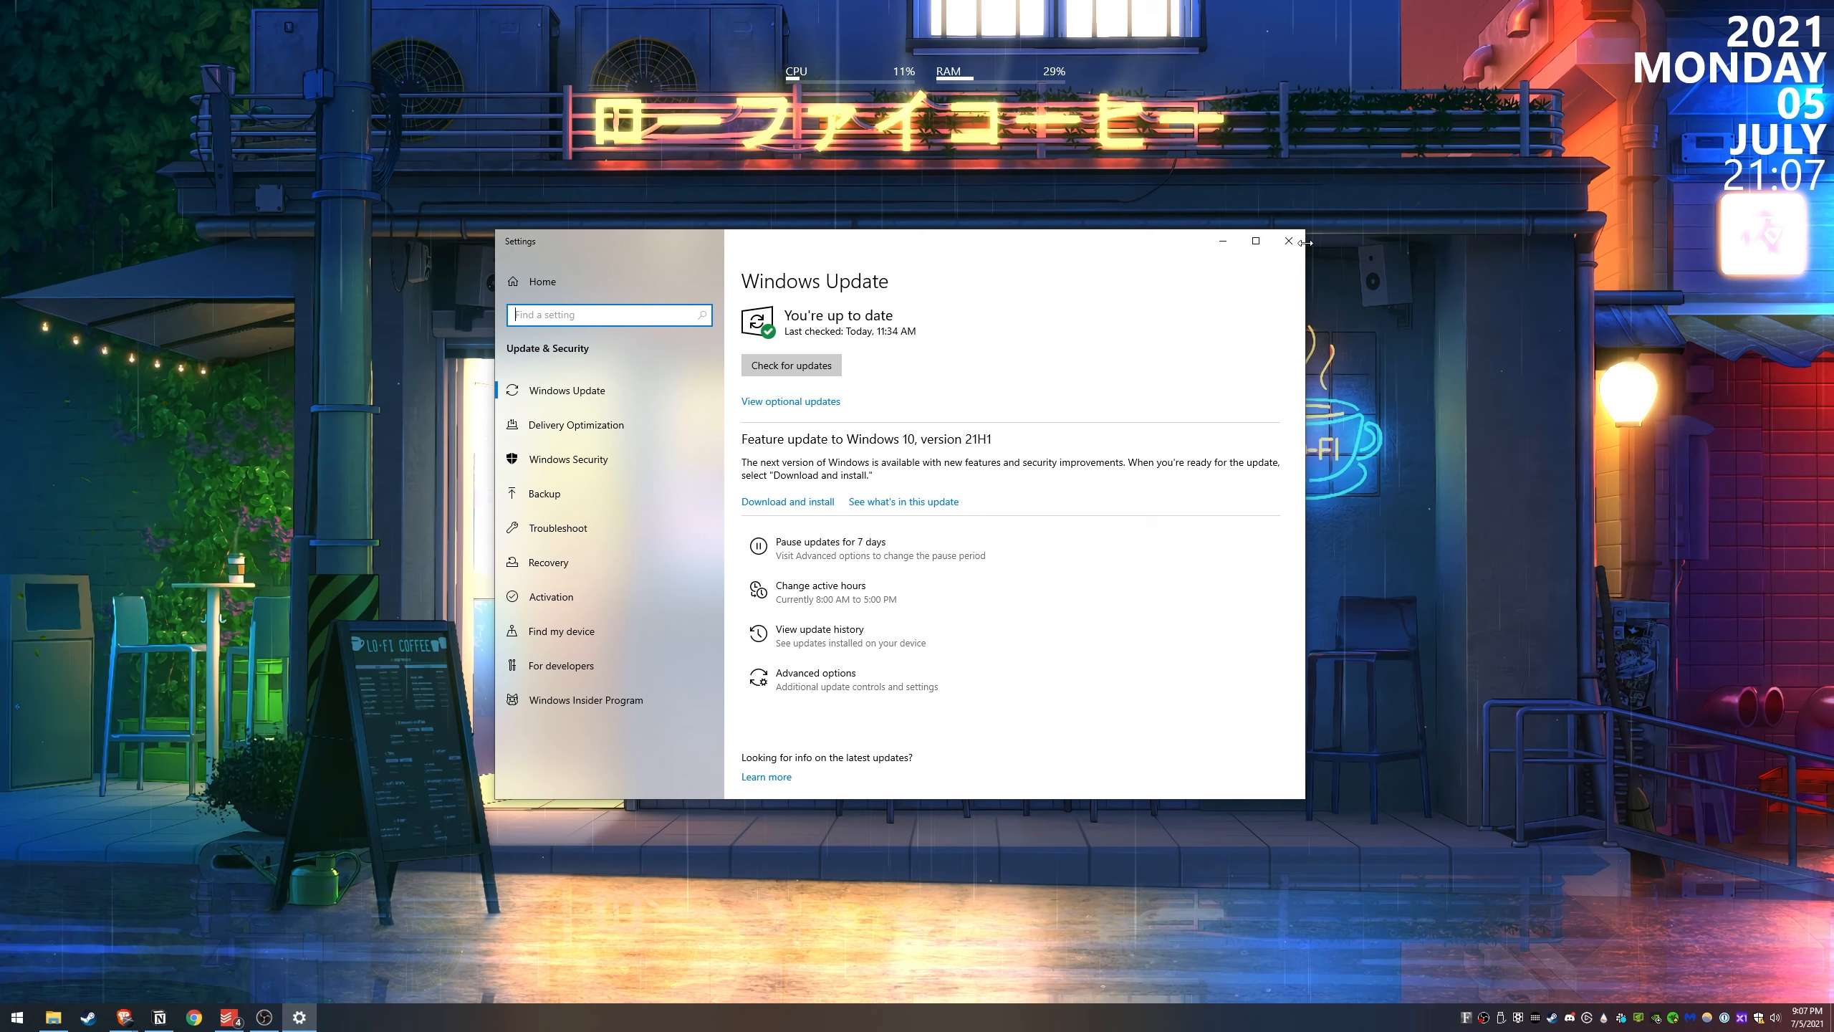
# Close the Windows Update settings and run msconfig to open System Configuration
pyautogui.click(1286, 242)
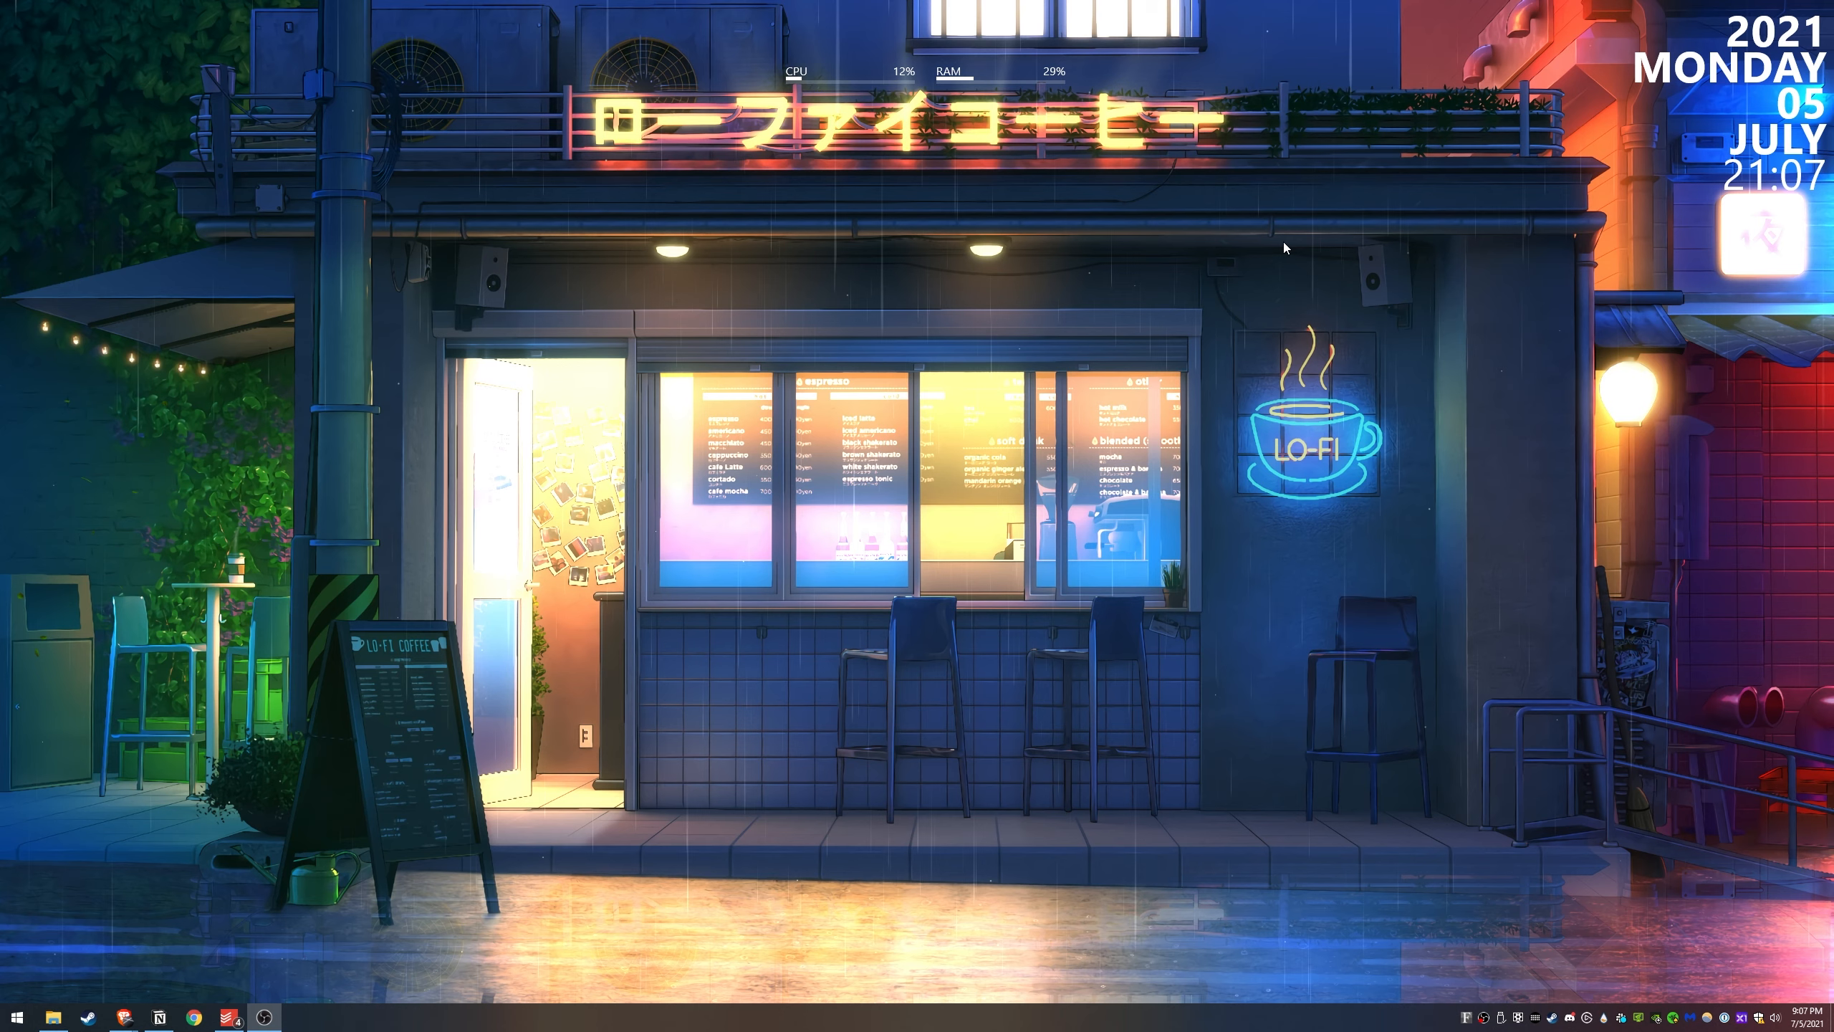
pyautogui.press('super')
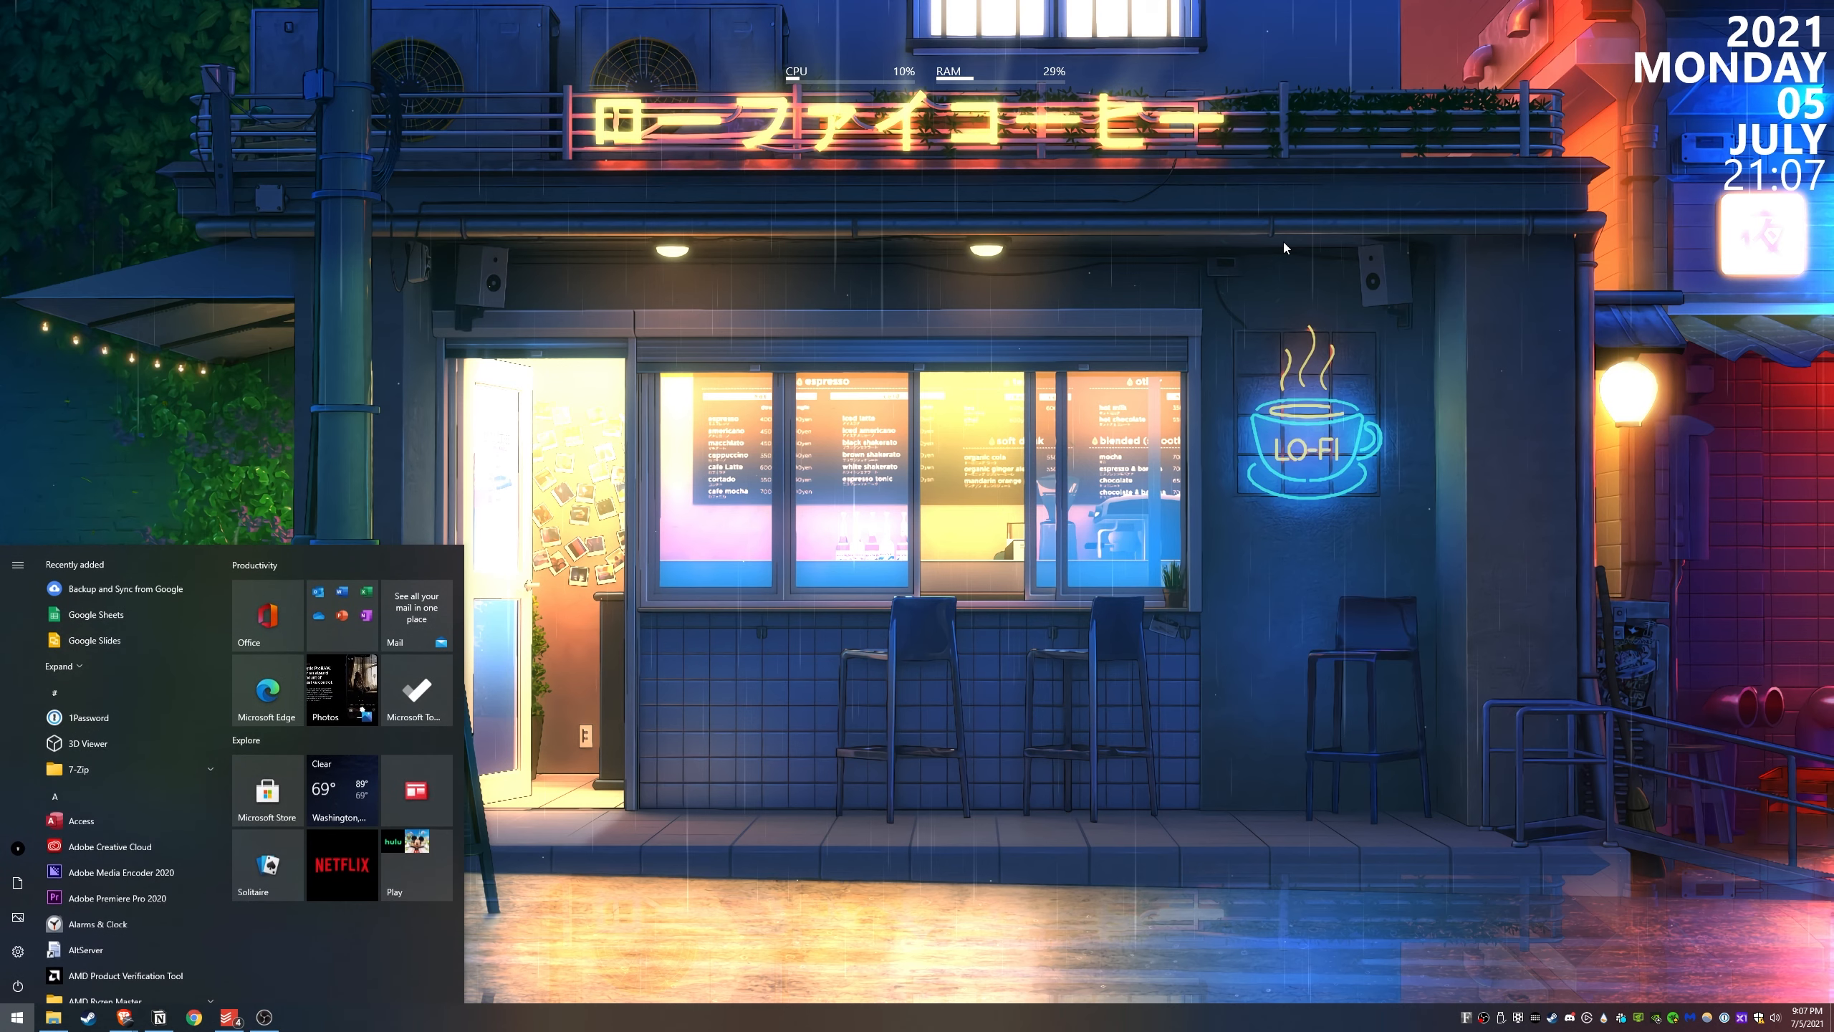
pyautogui.press('super+r')
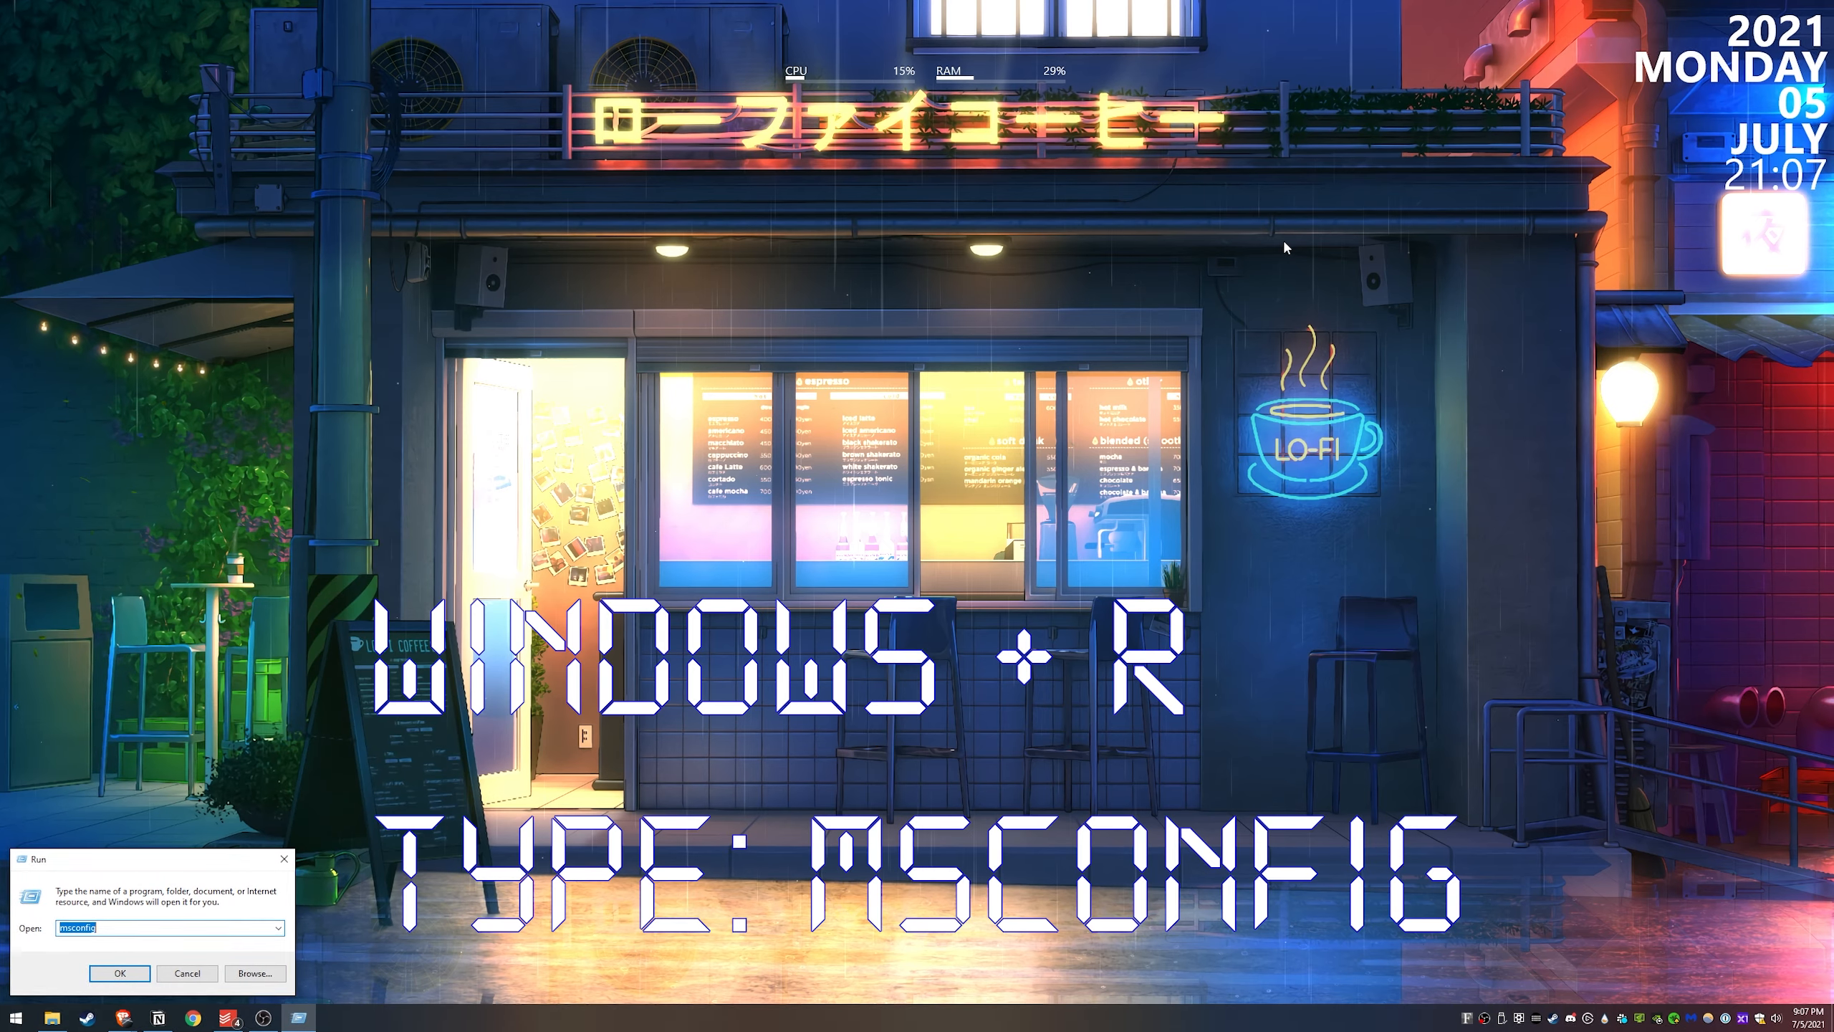
pyautogui.press('Return')
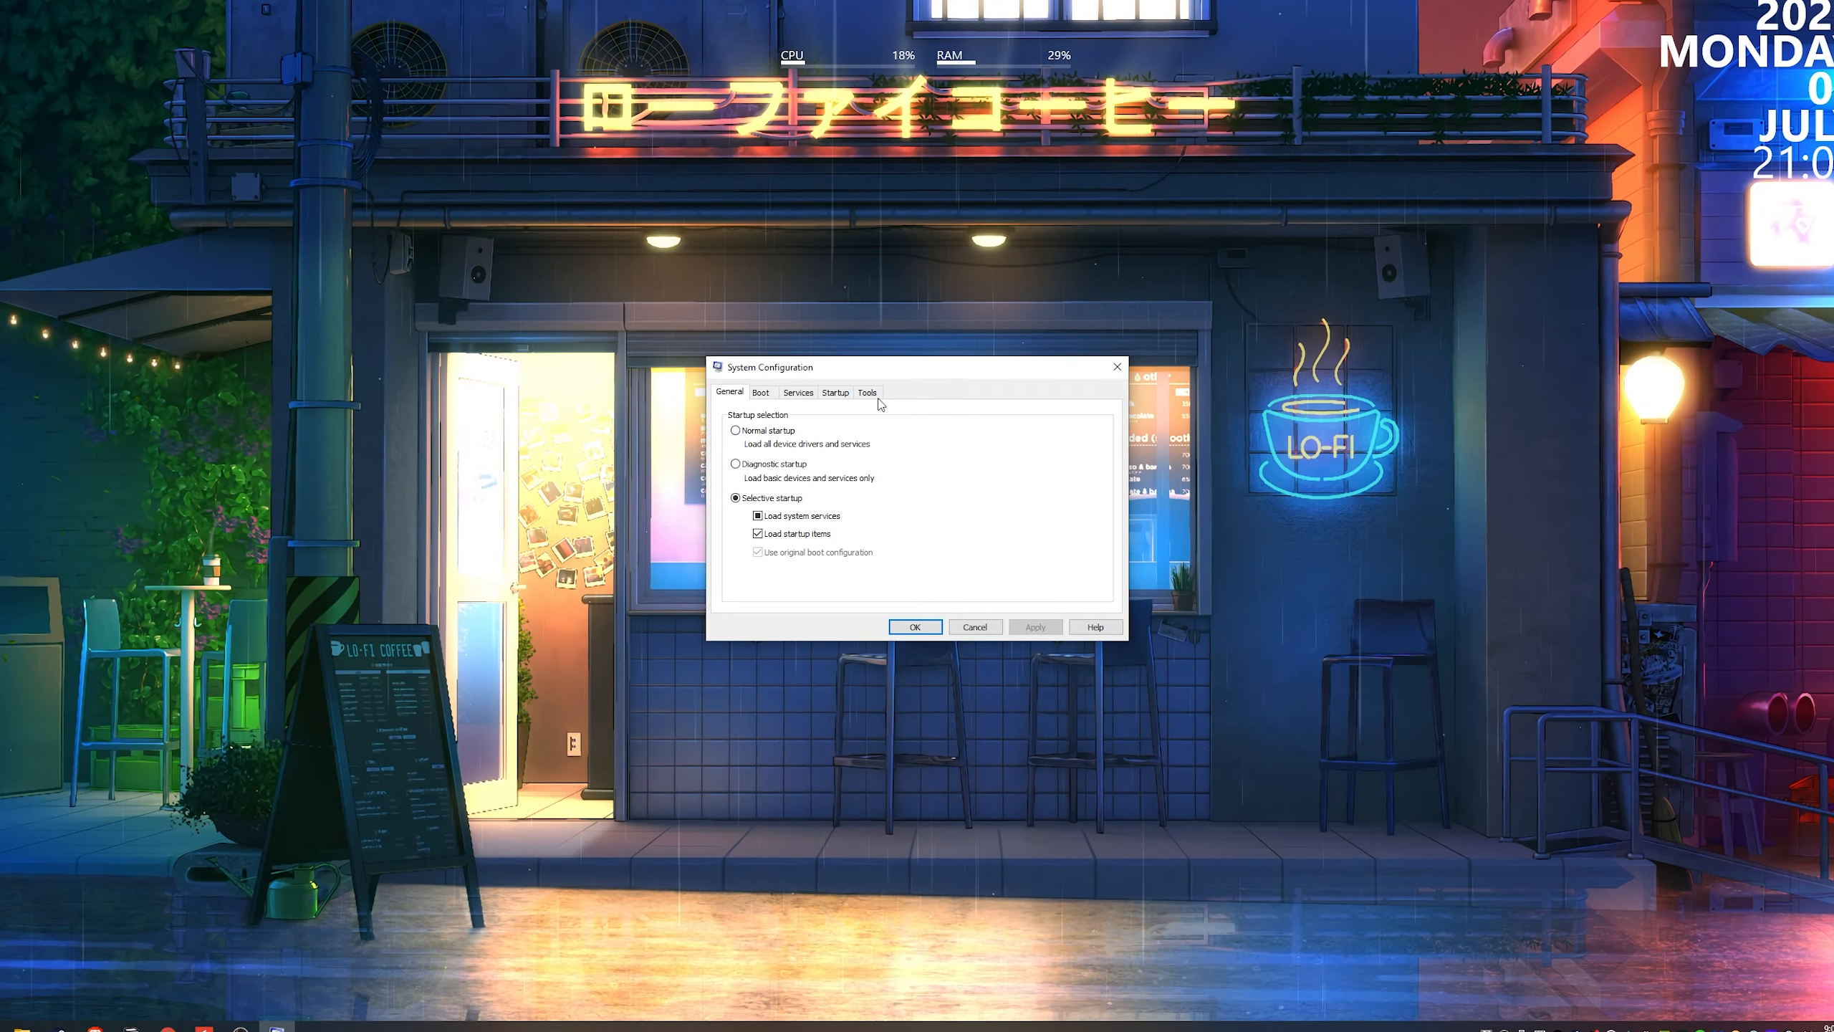
# Open the list of startup items in Task Manager from System Configuration
pyautogui.click(836, 393)
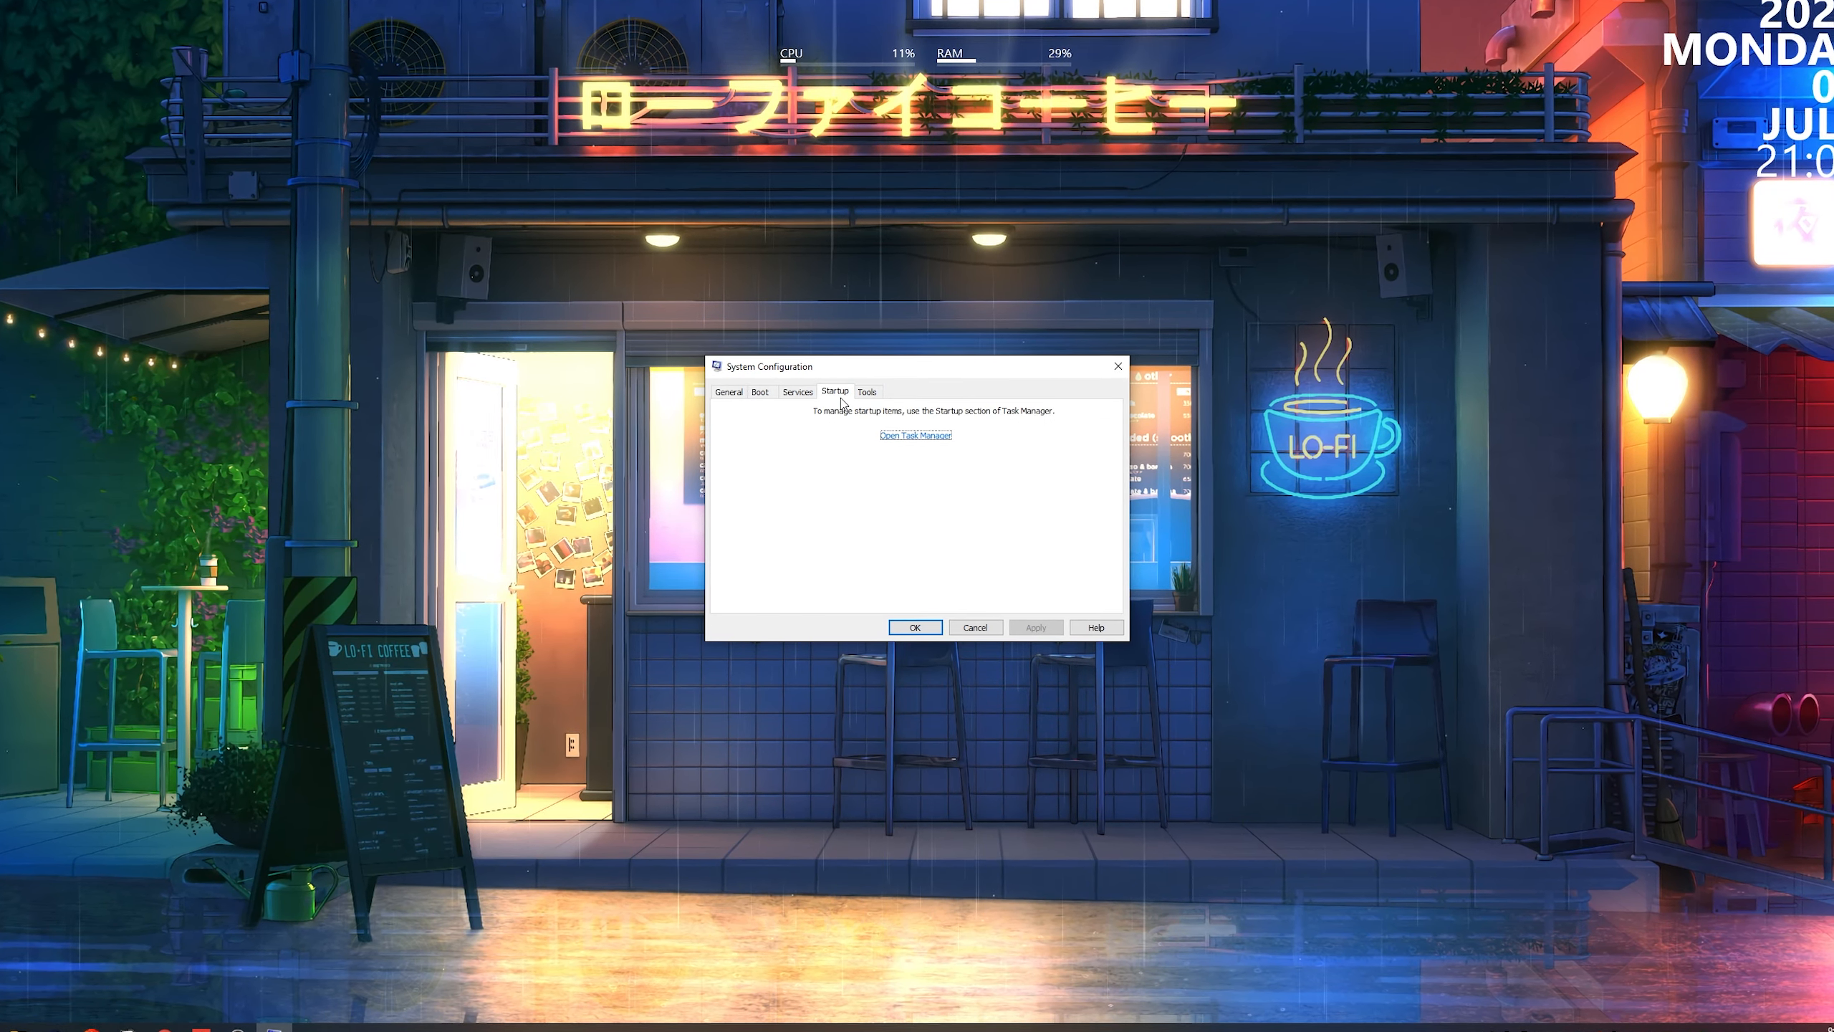
pyautogui.click(935, 436)
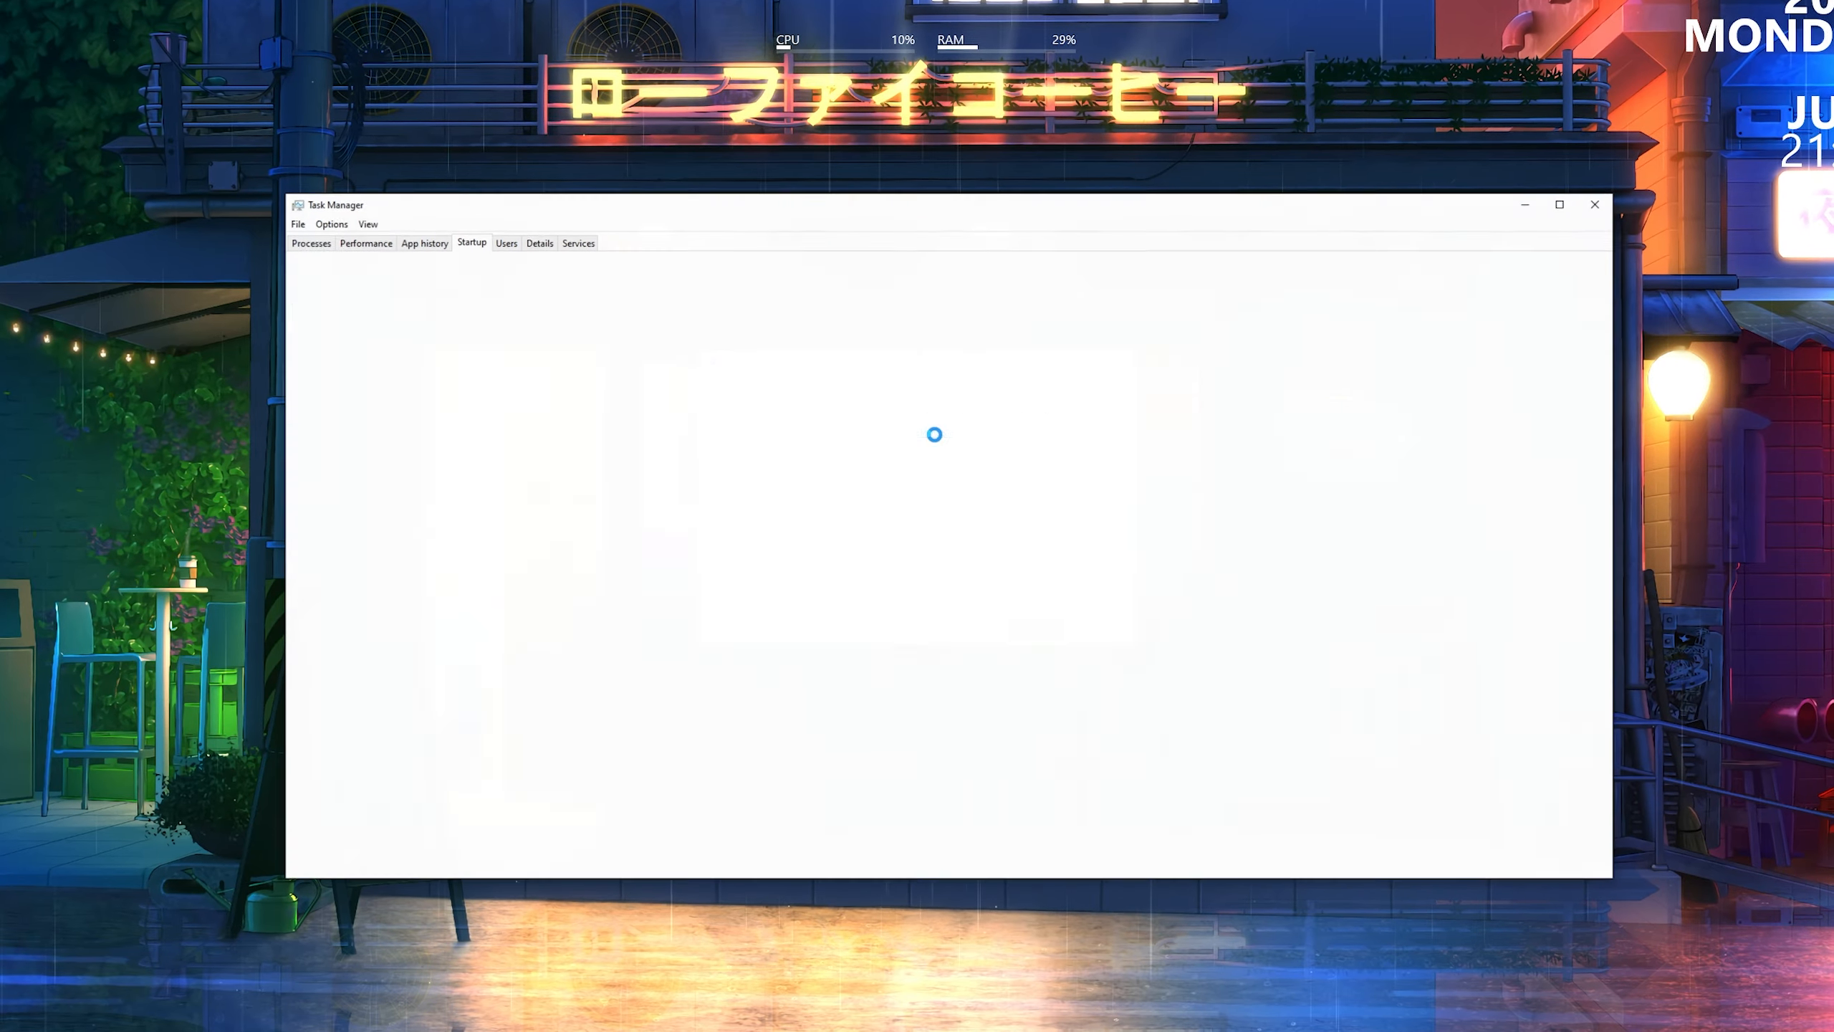
pyautogui.click(937, 439)
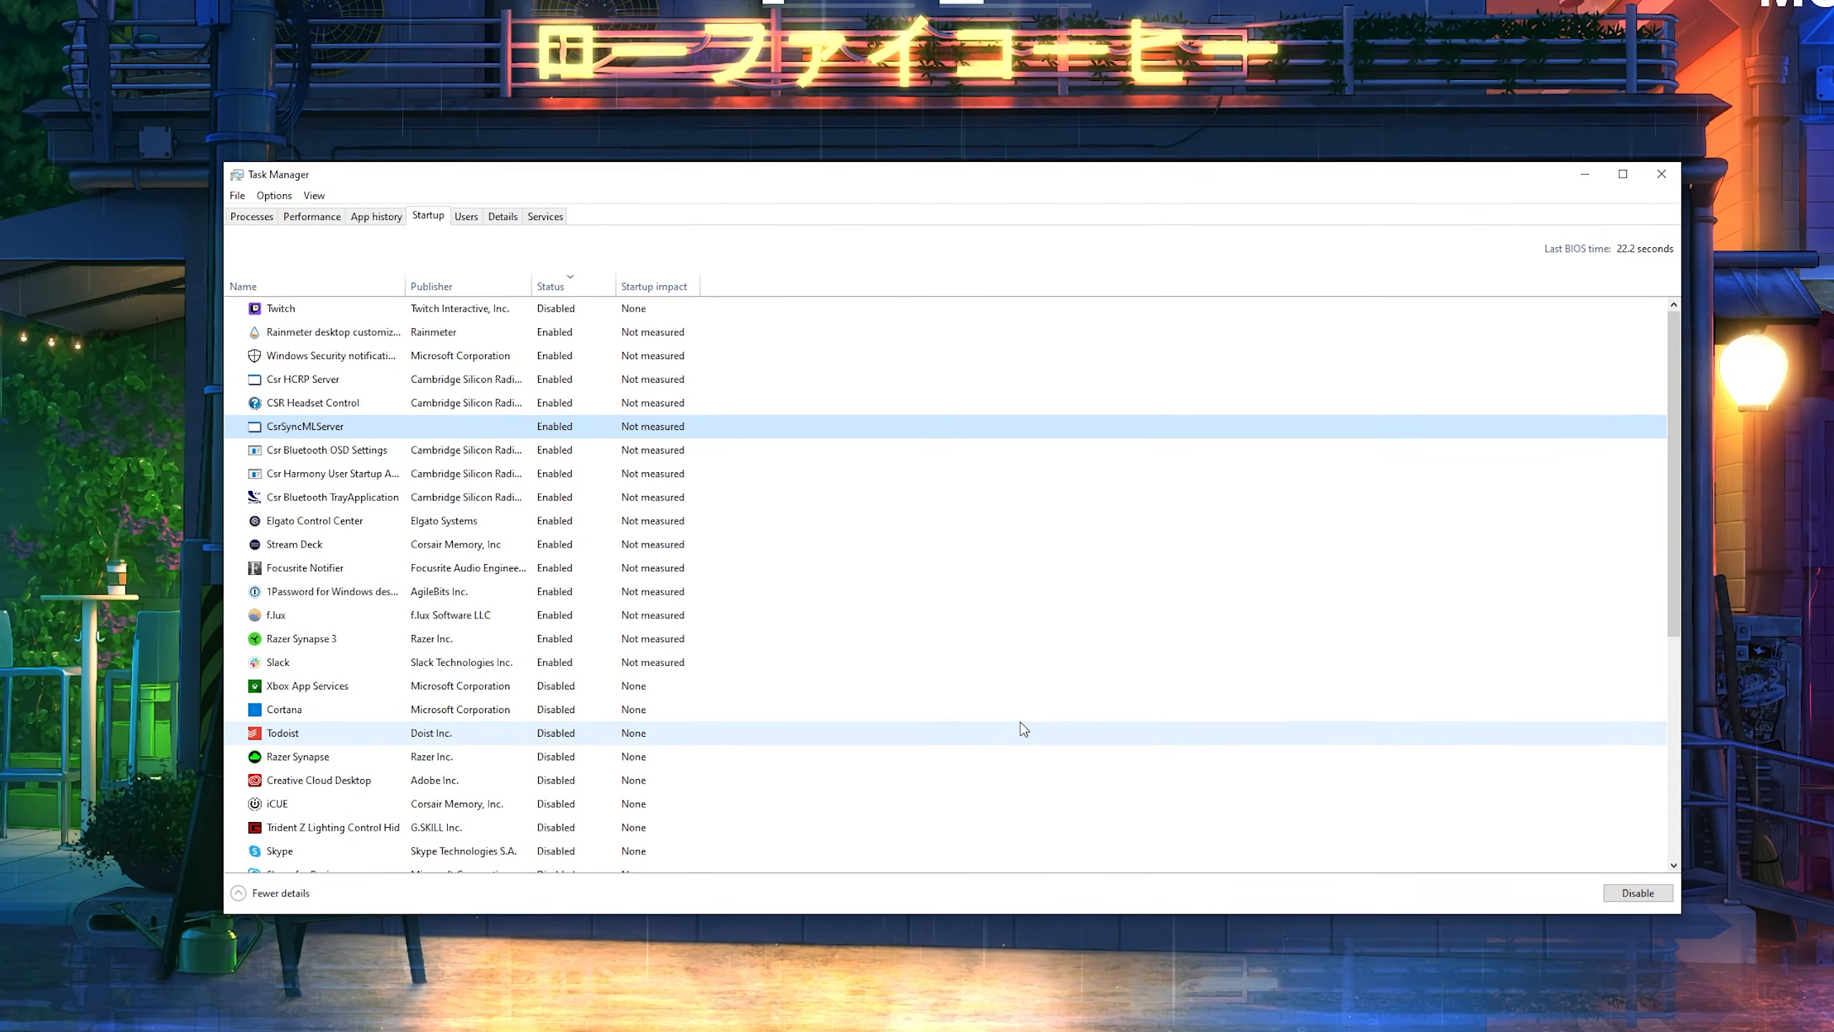
# Review which startup apps are enabled or disabled, including Todoist, Skype, Steam and Razer Synapse 3, and close Task Manager
pyautogui.scroll(-2, 1000, 733)
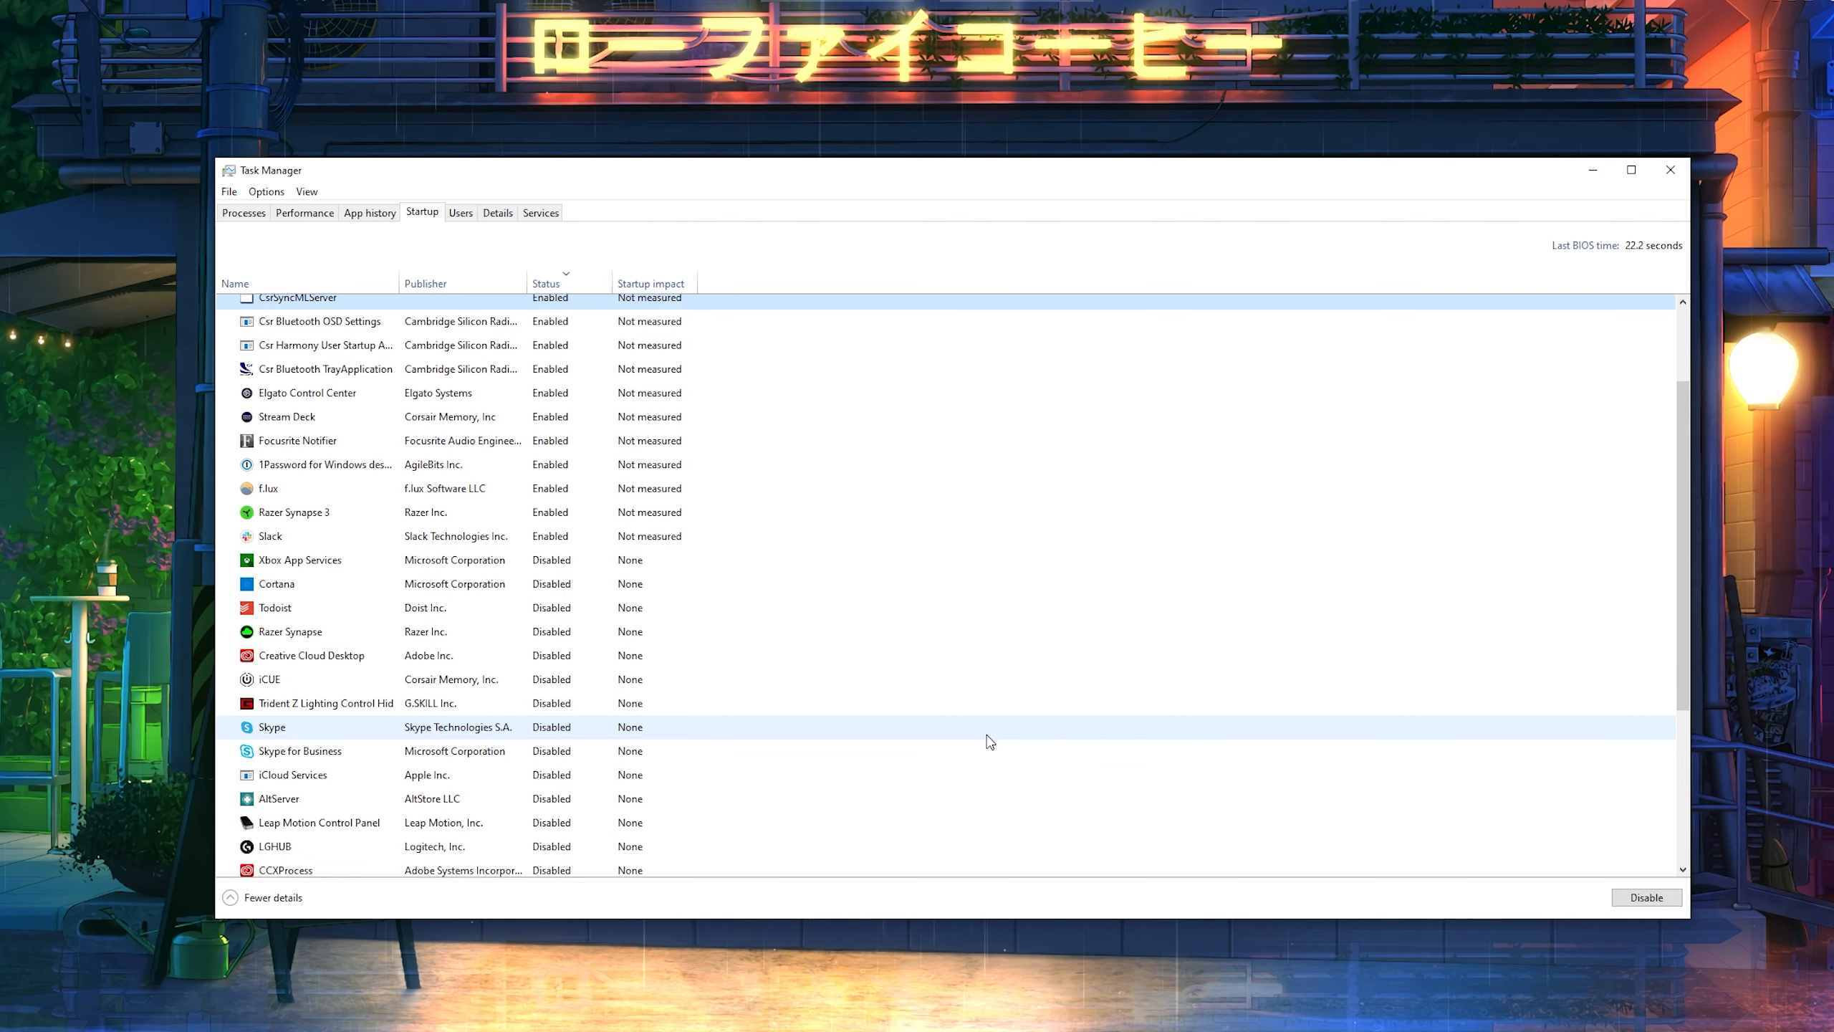
pyautogui.scroll(-2, 989, 741)
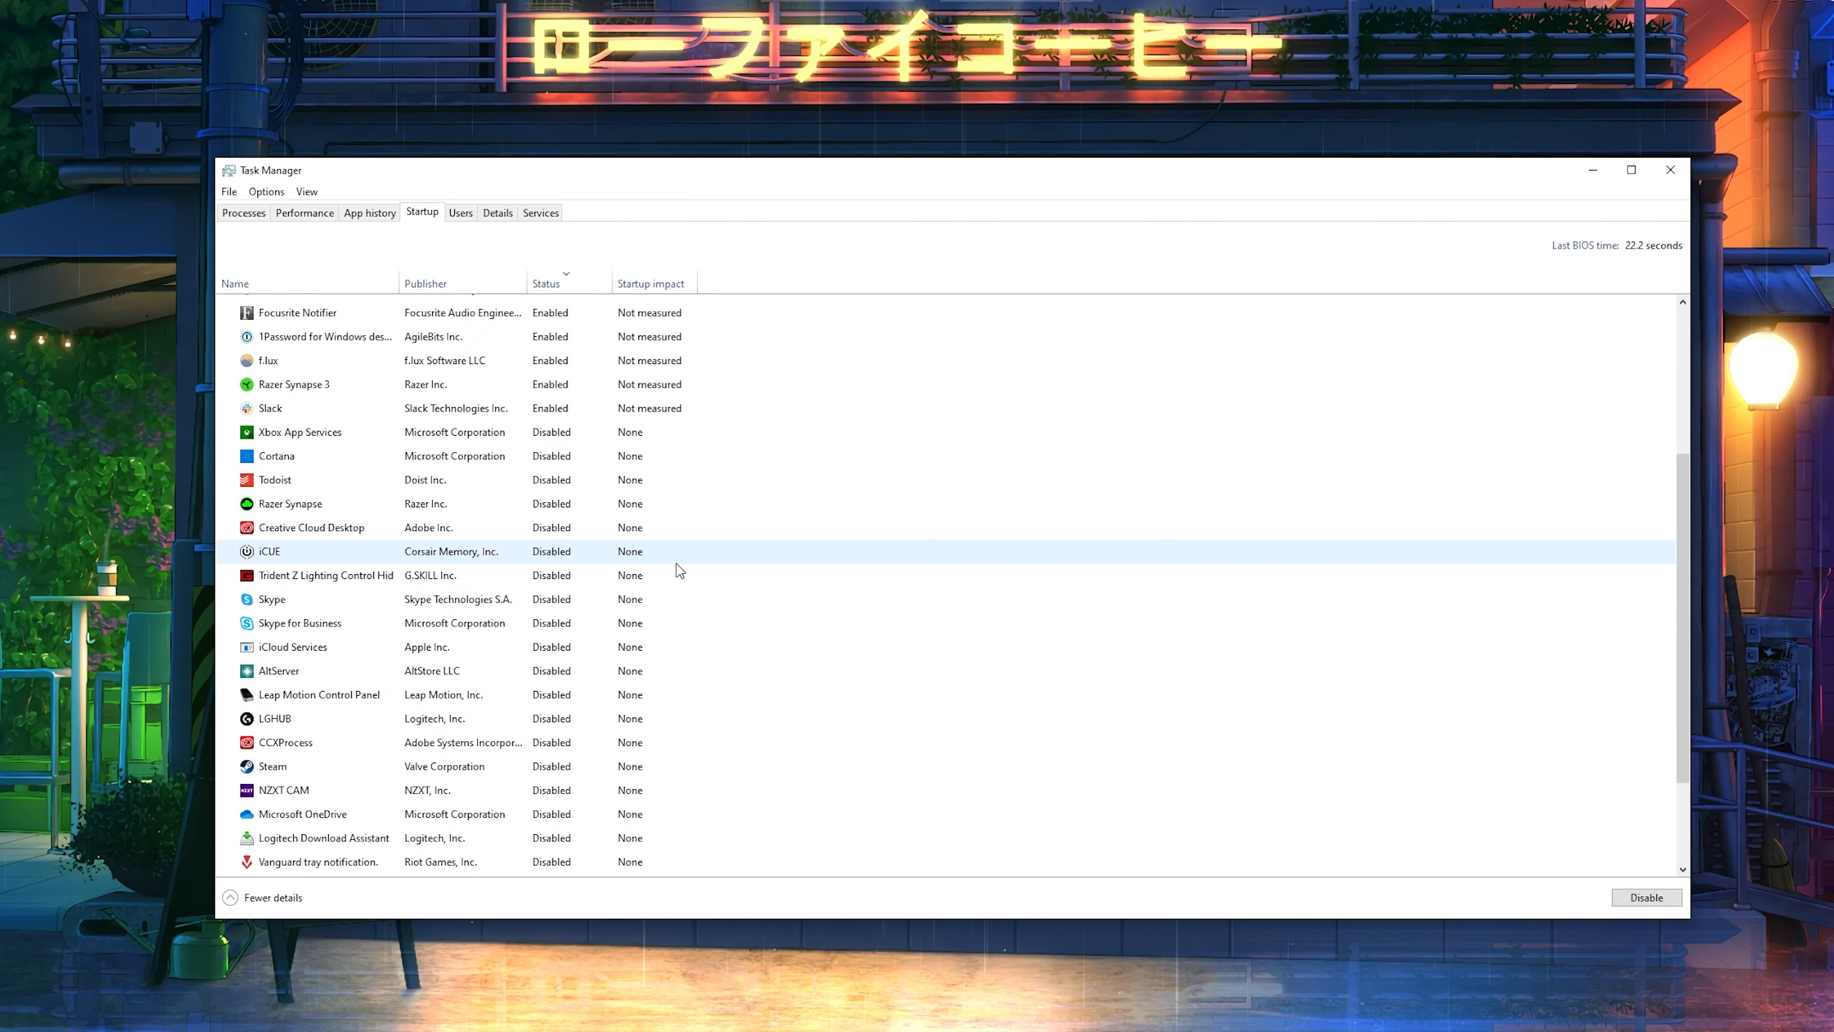
pyautogui.click(576, 483)
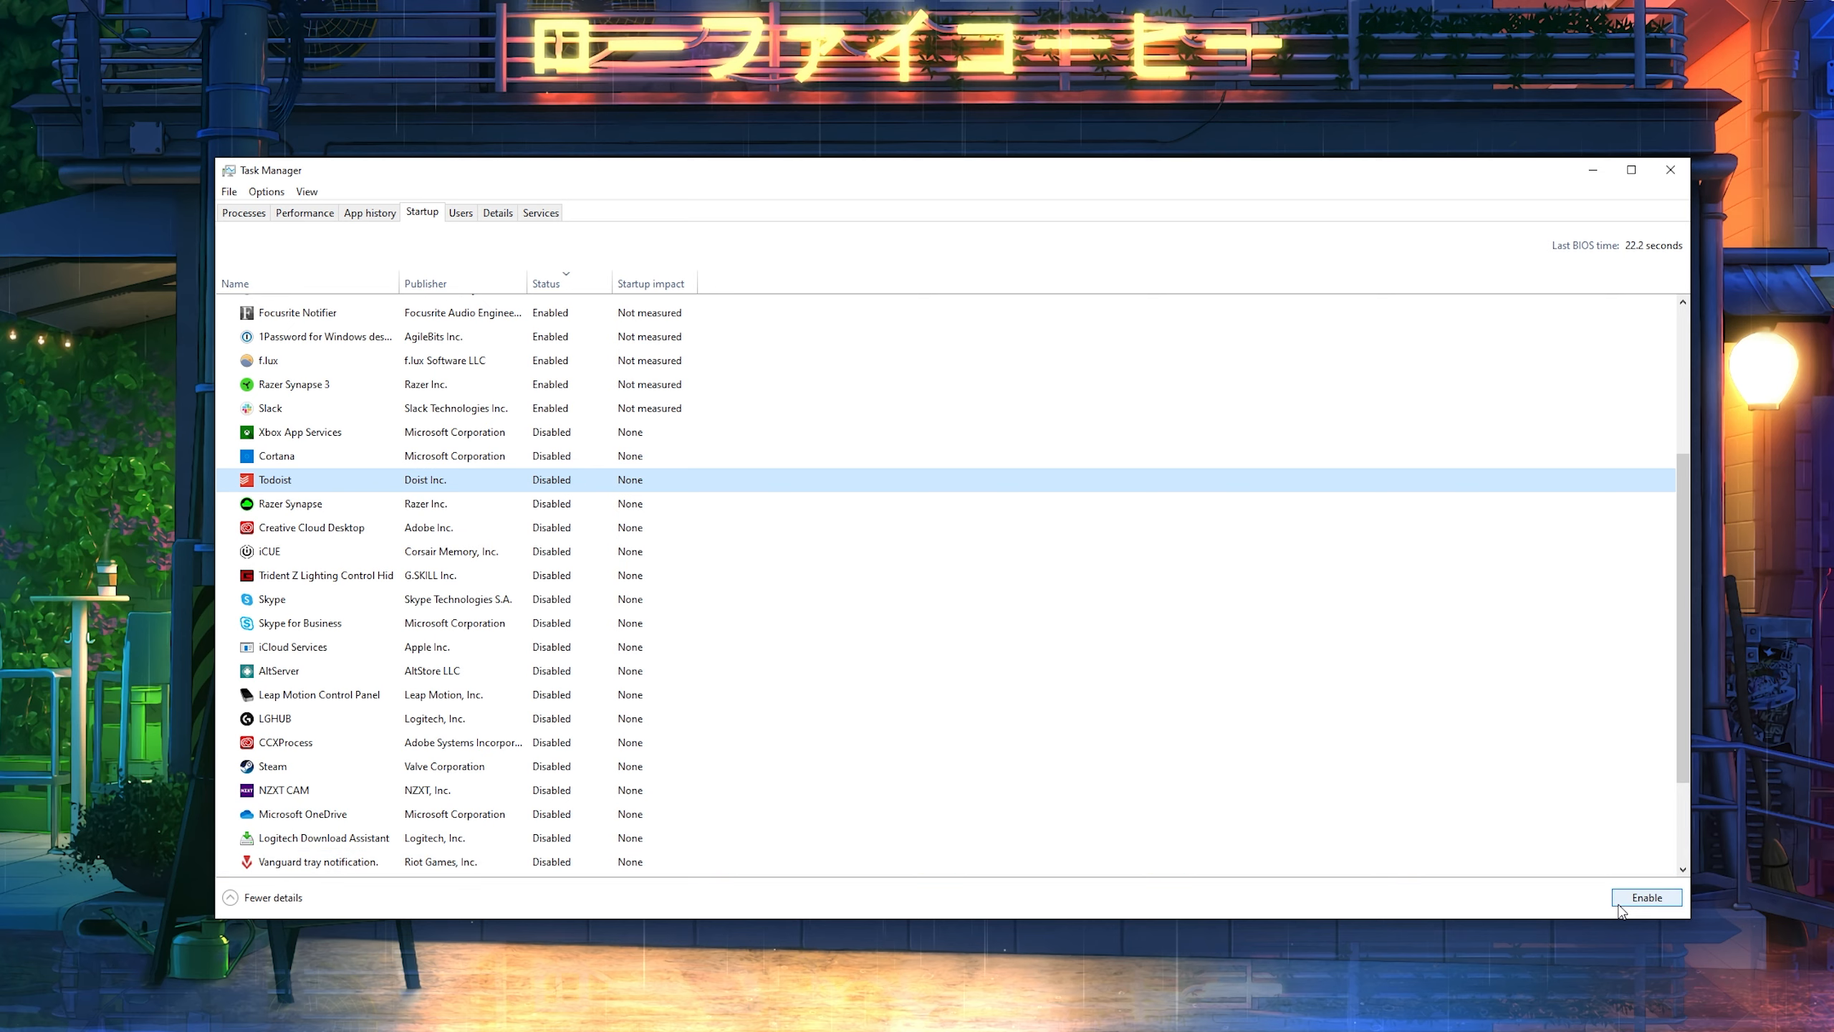
pyautogui.scroll(-2, 641, 592)
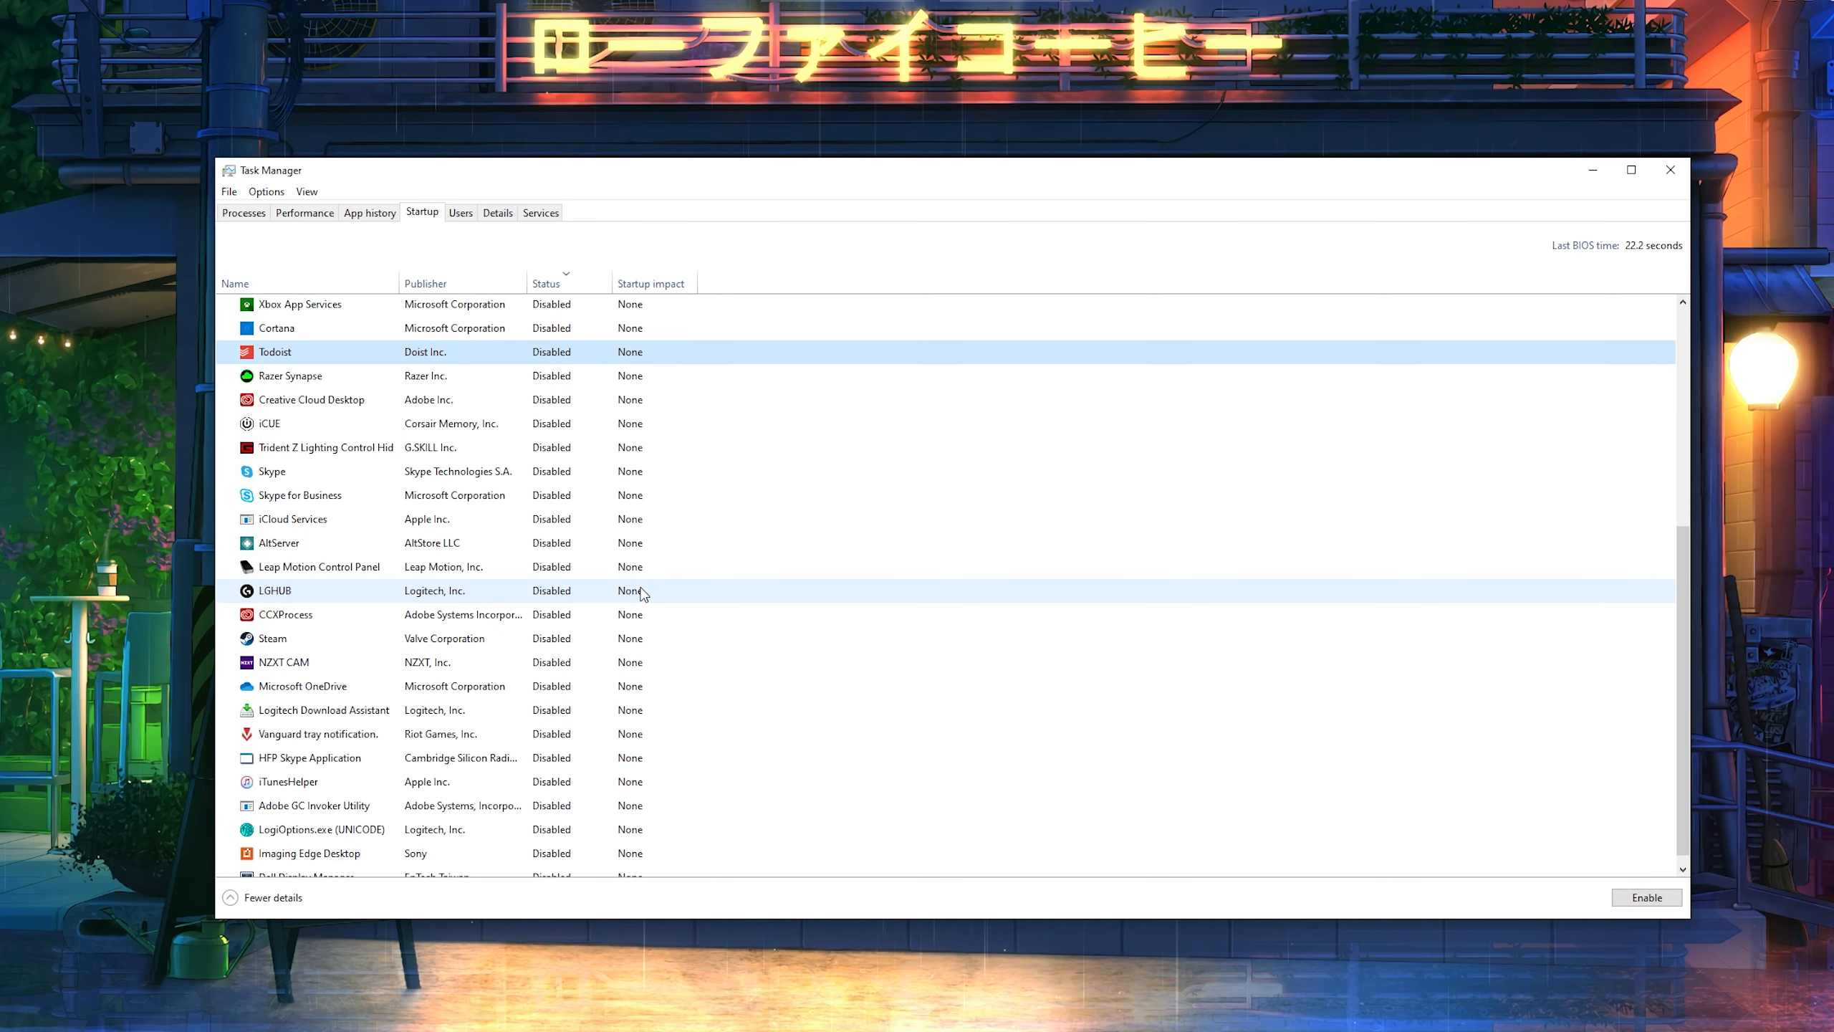
pyautogui.click(430, 472)
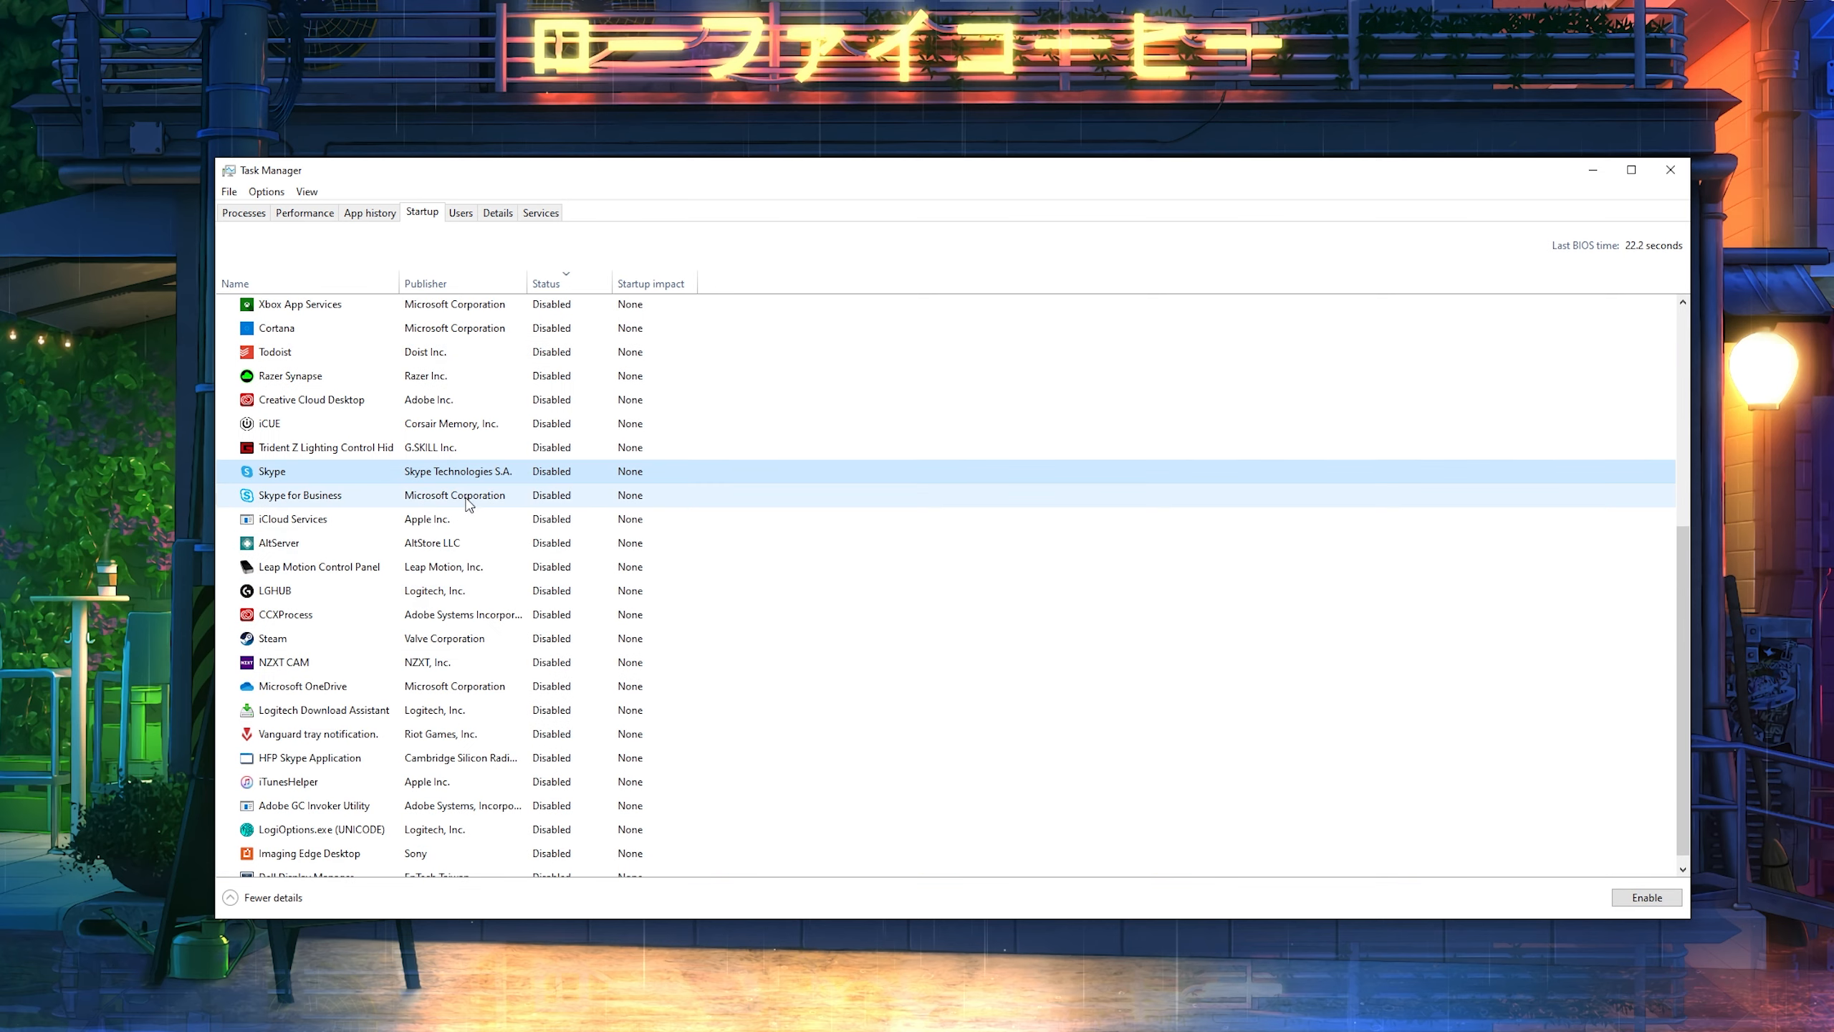
pyautogui.scroll(-1, 467, 504)
pyautogui.click(434, 625)
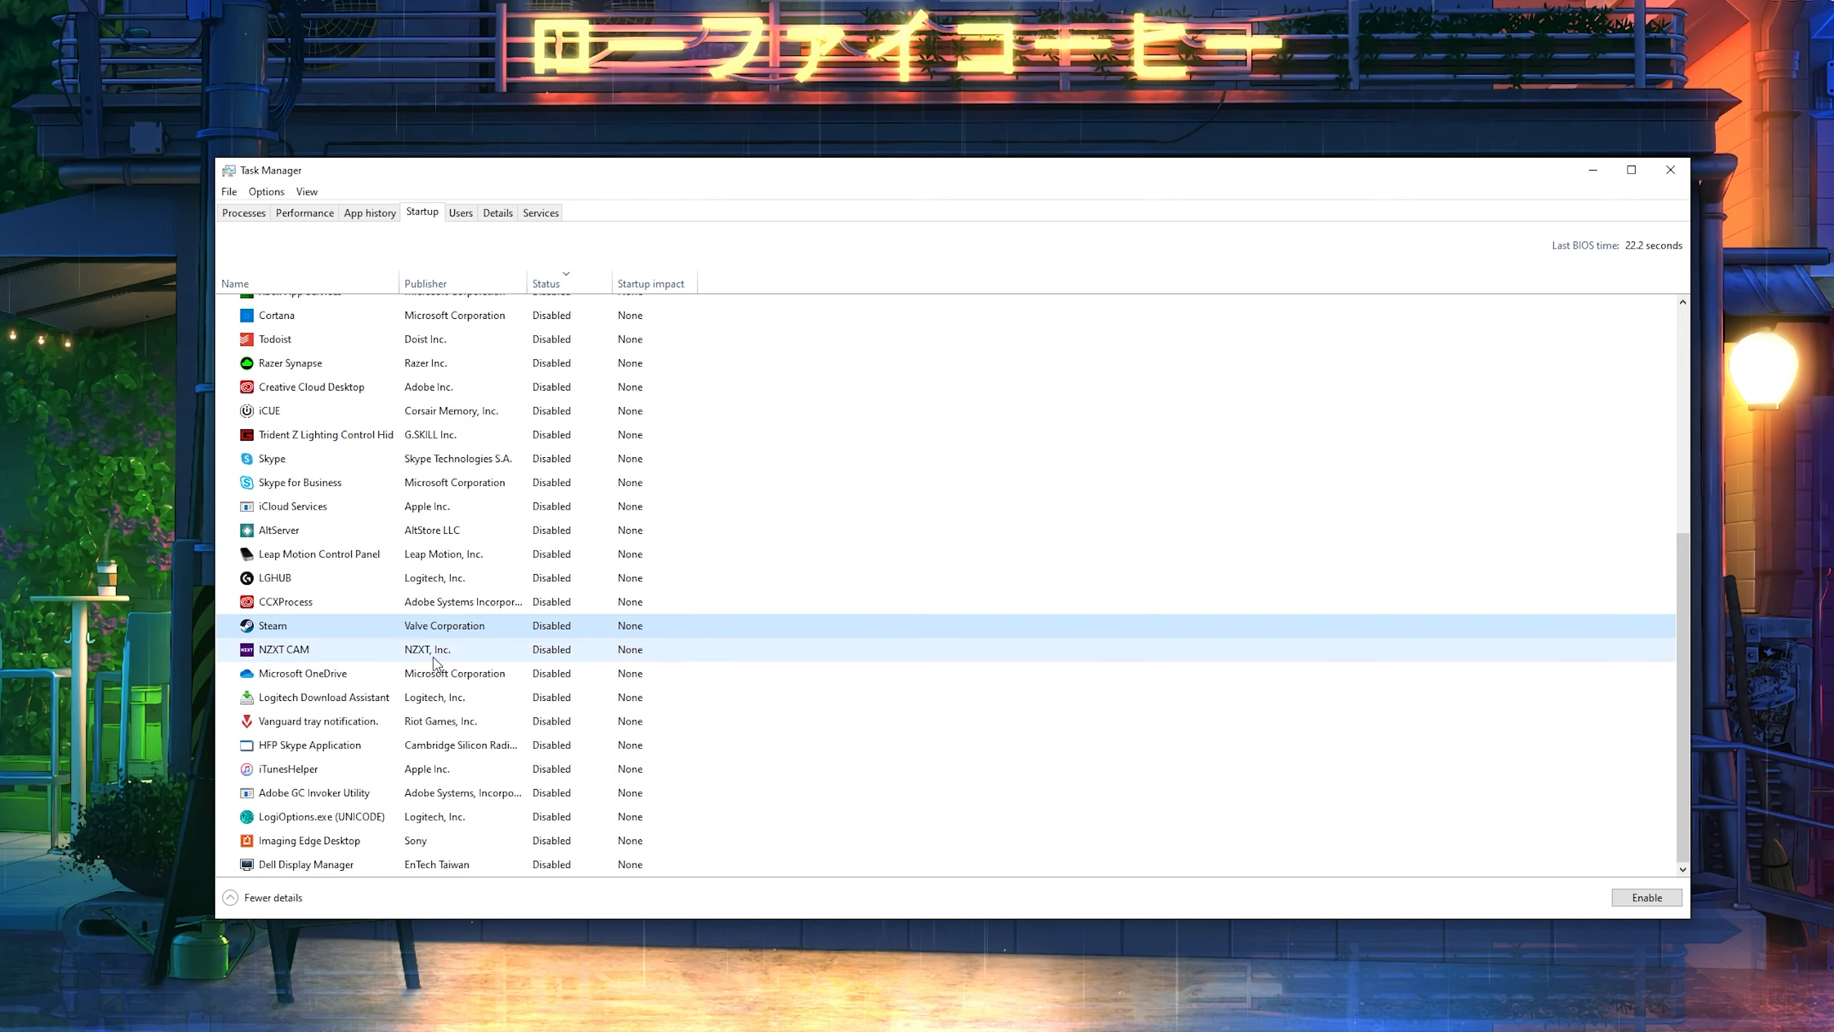
pyautogui.scroll(5, 478, 772)
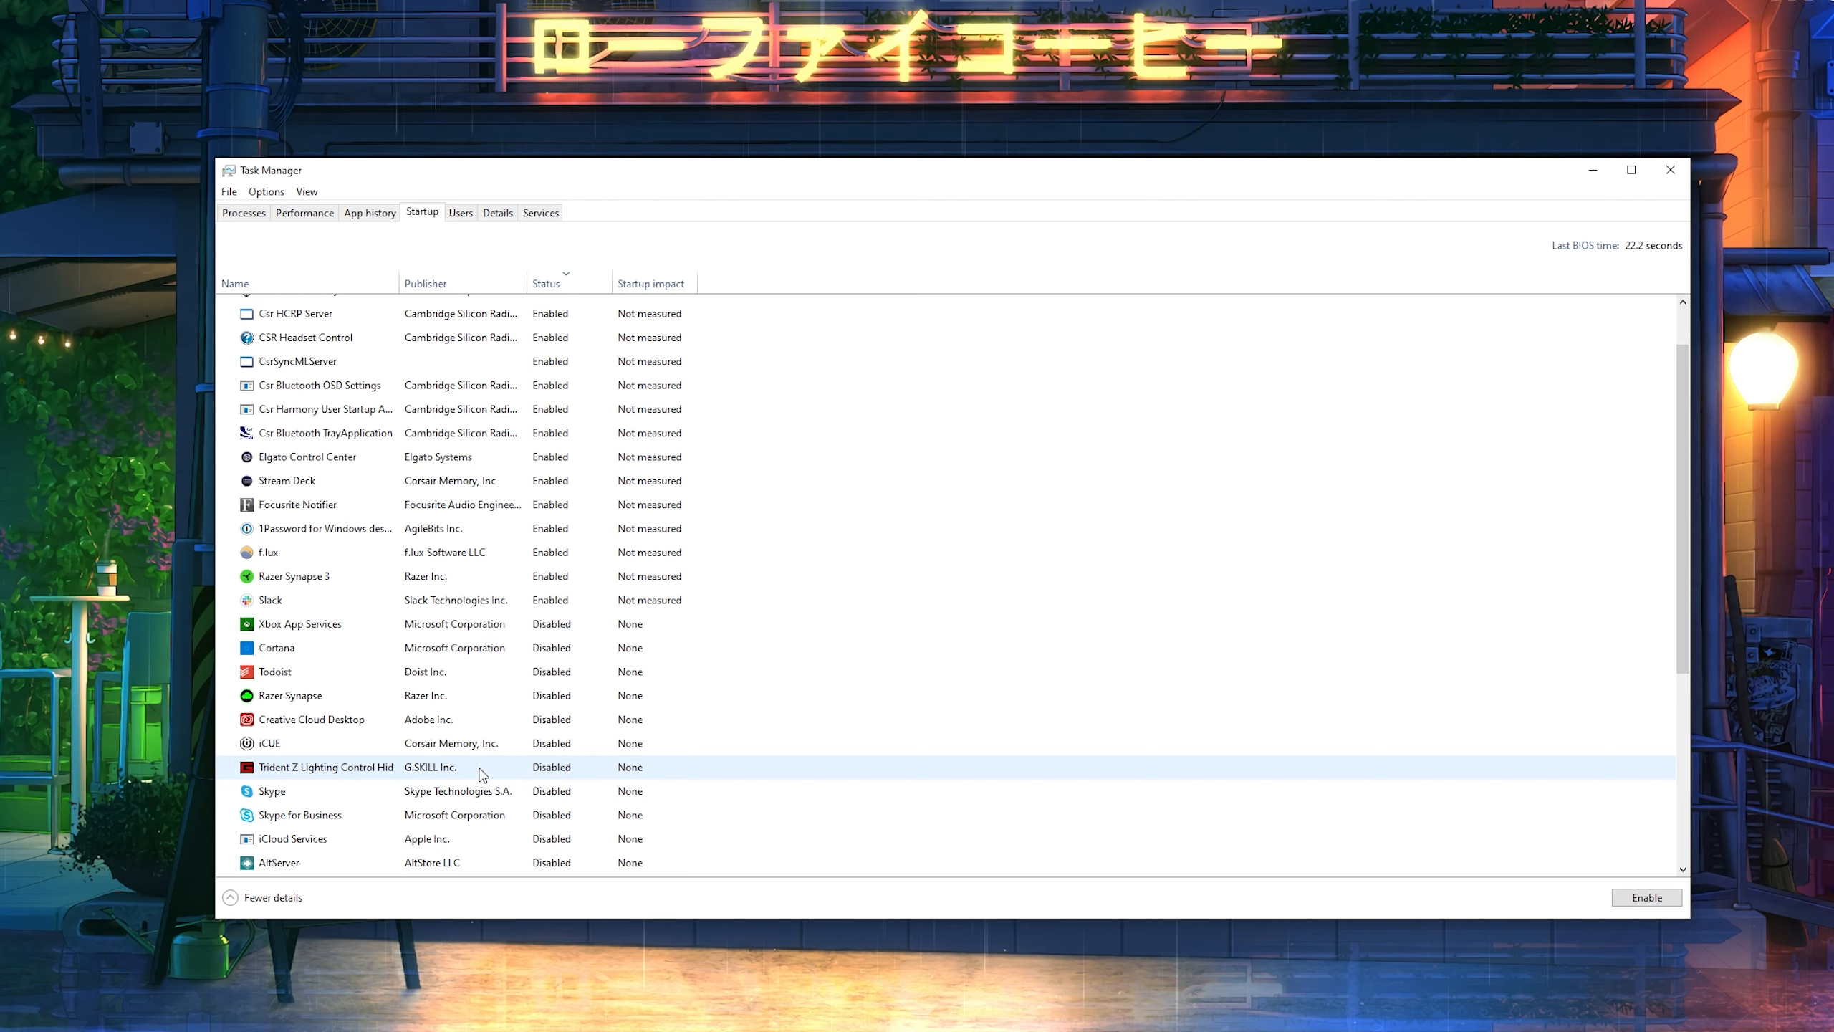
pyautogui.click(471, 583)
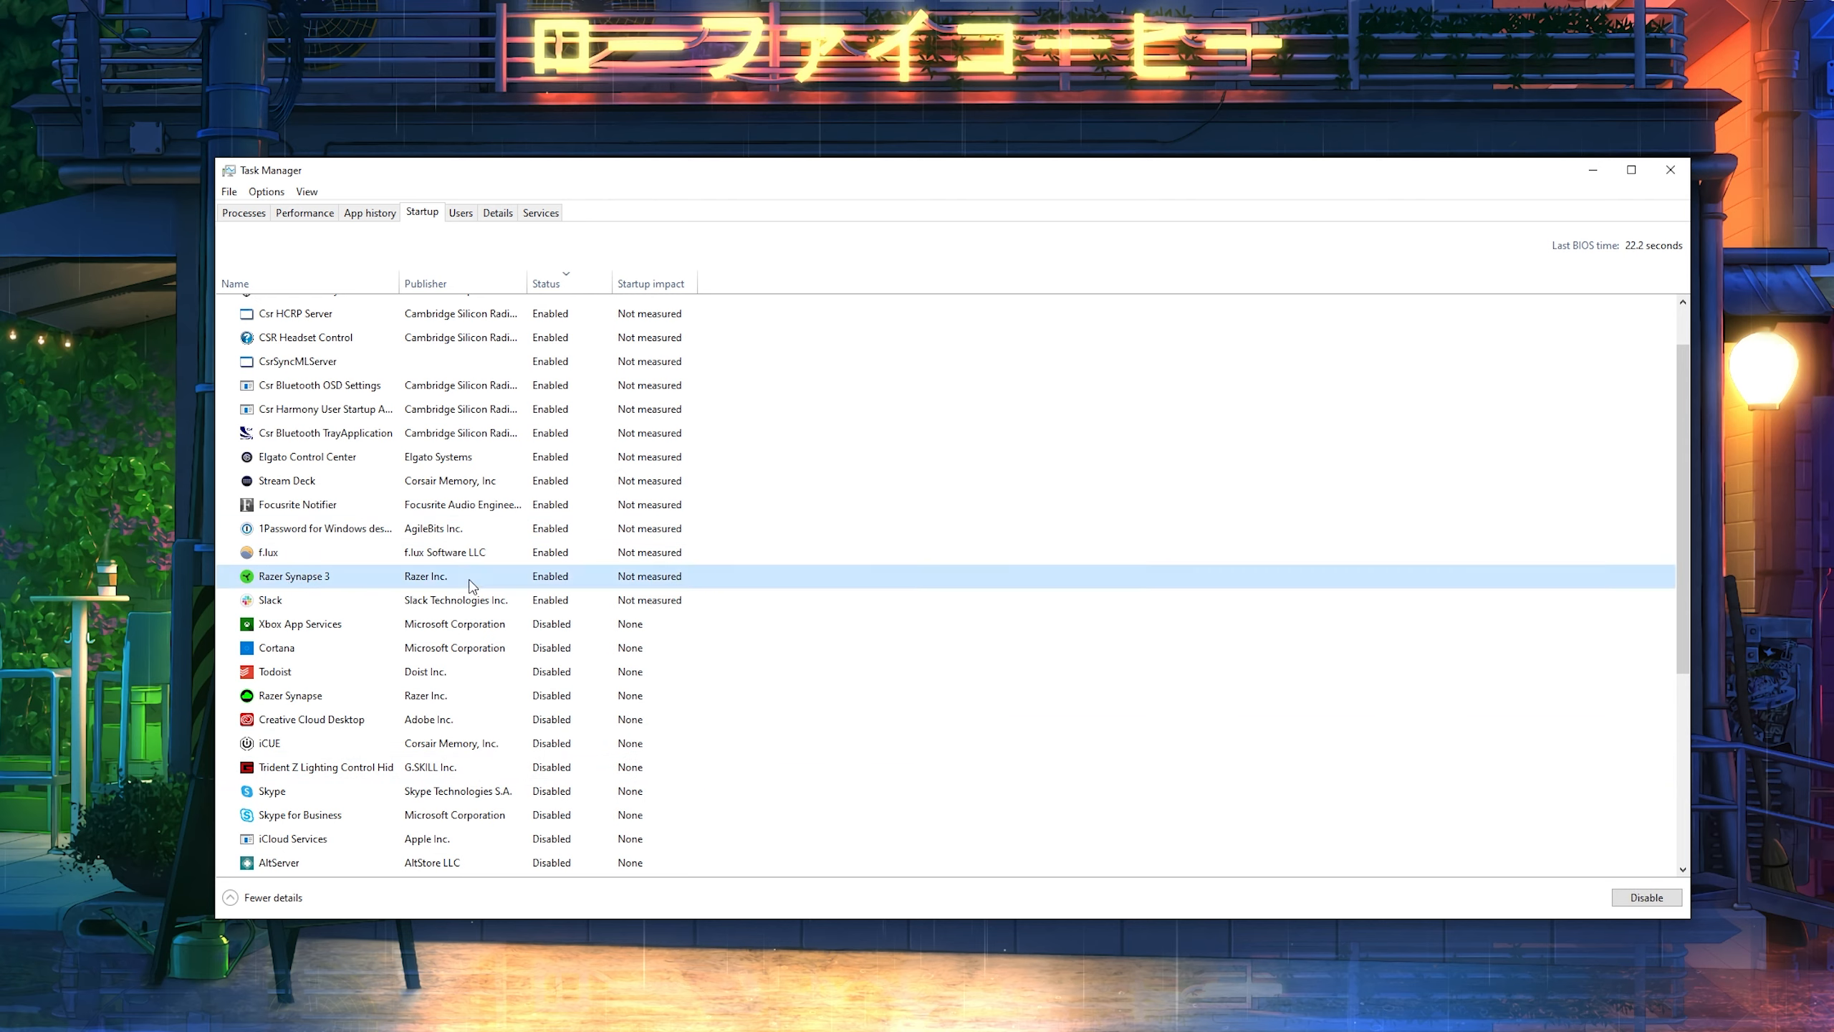
pyautogui.scroll(1, 523, 576)
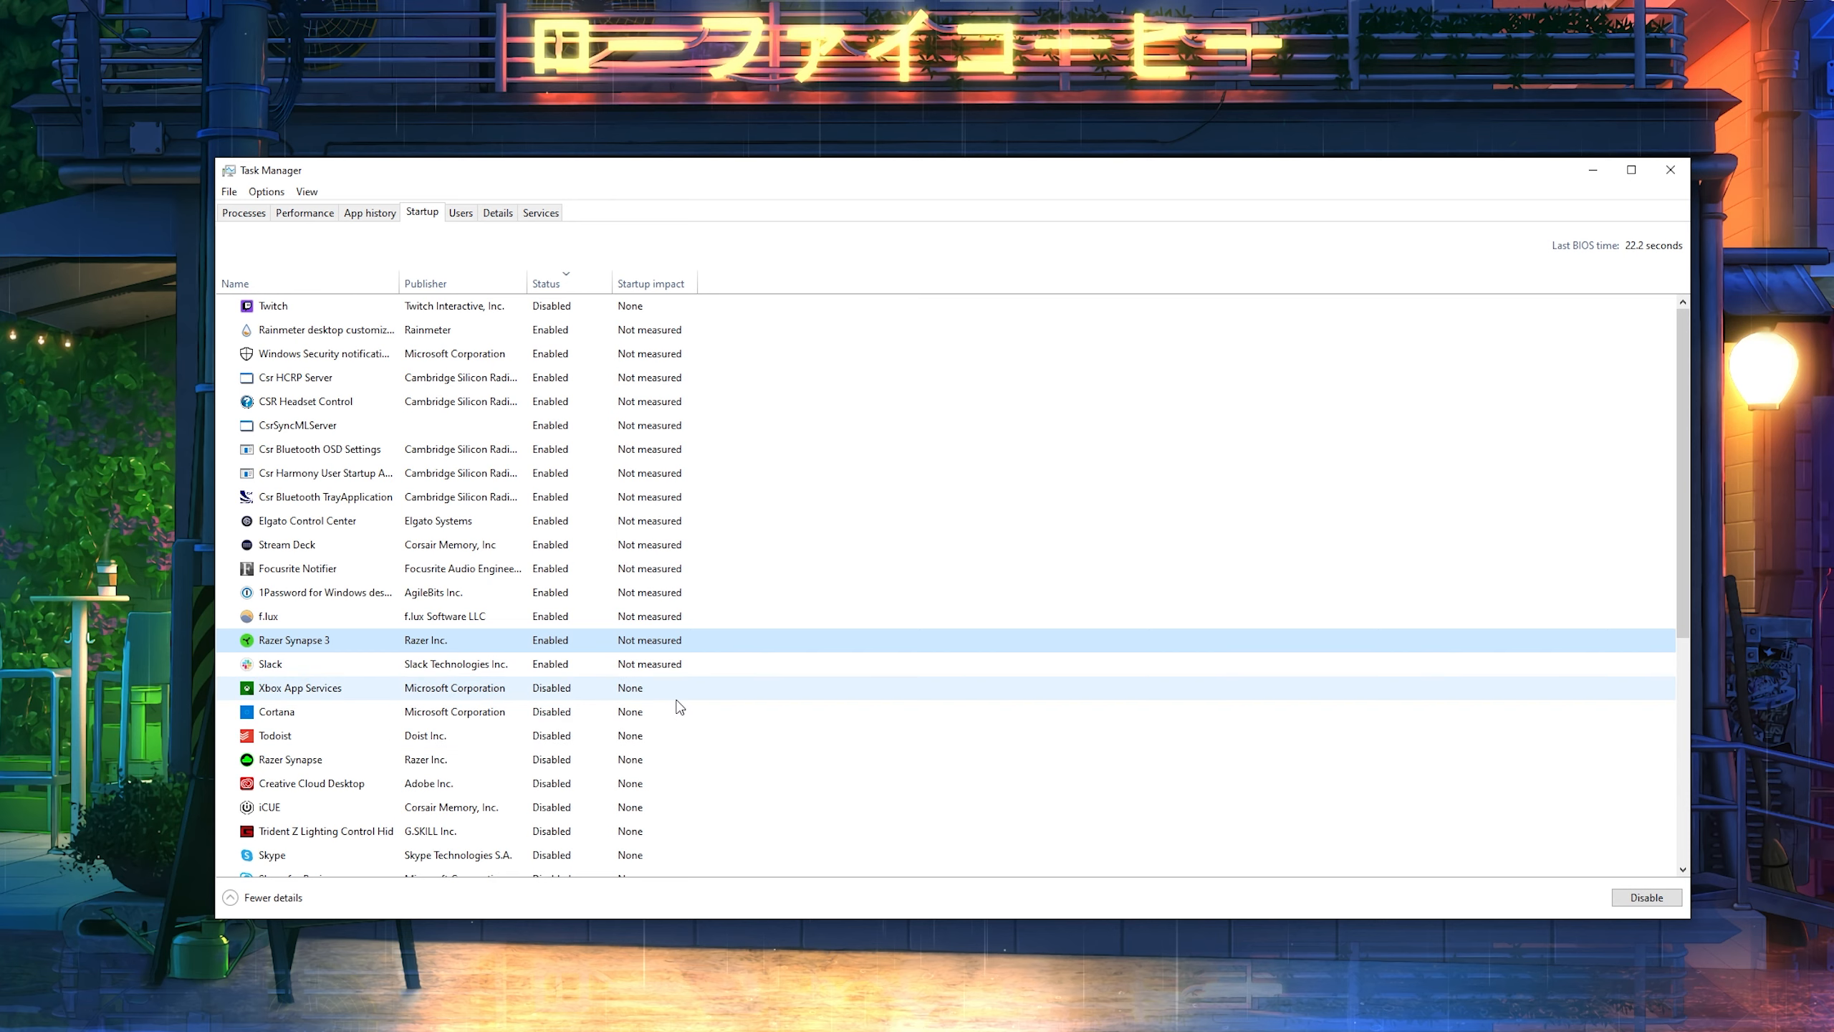
pyautogui.click(1672, 171)
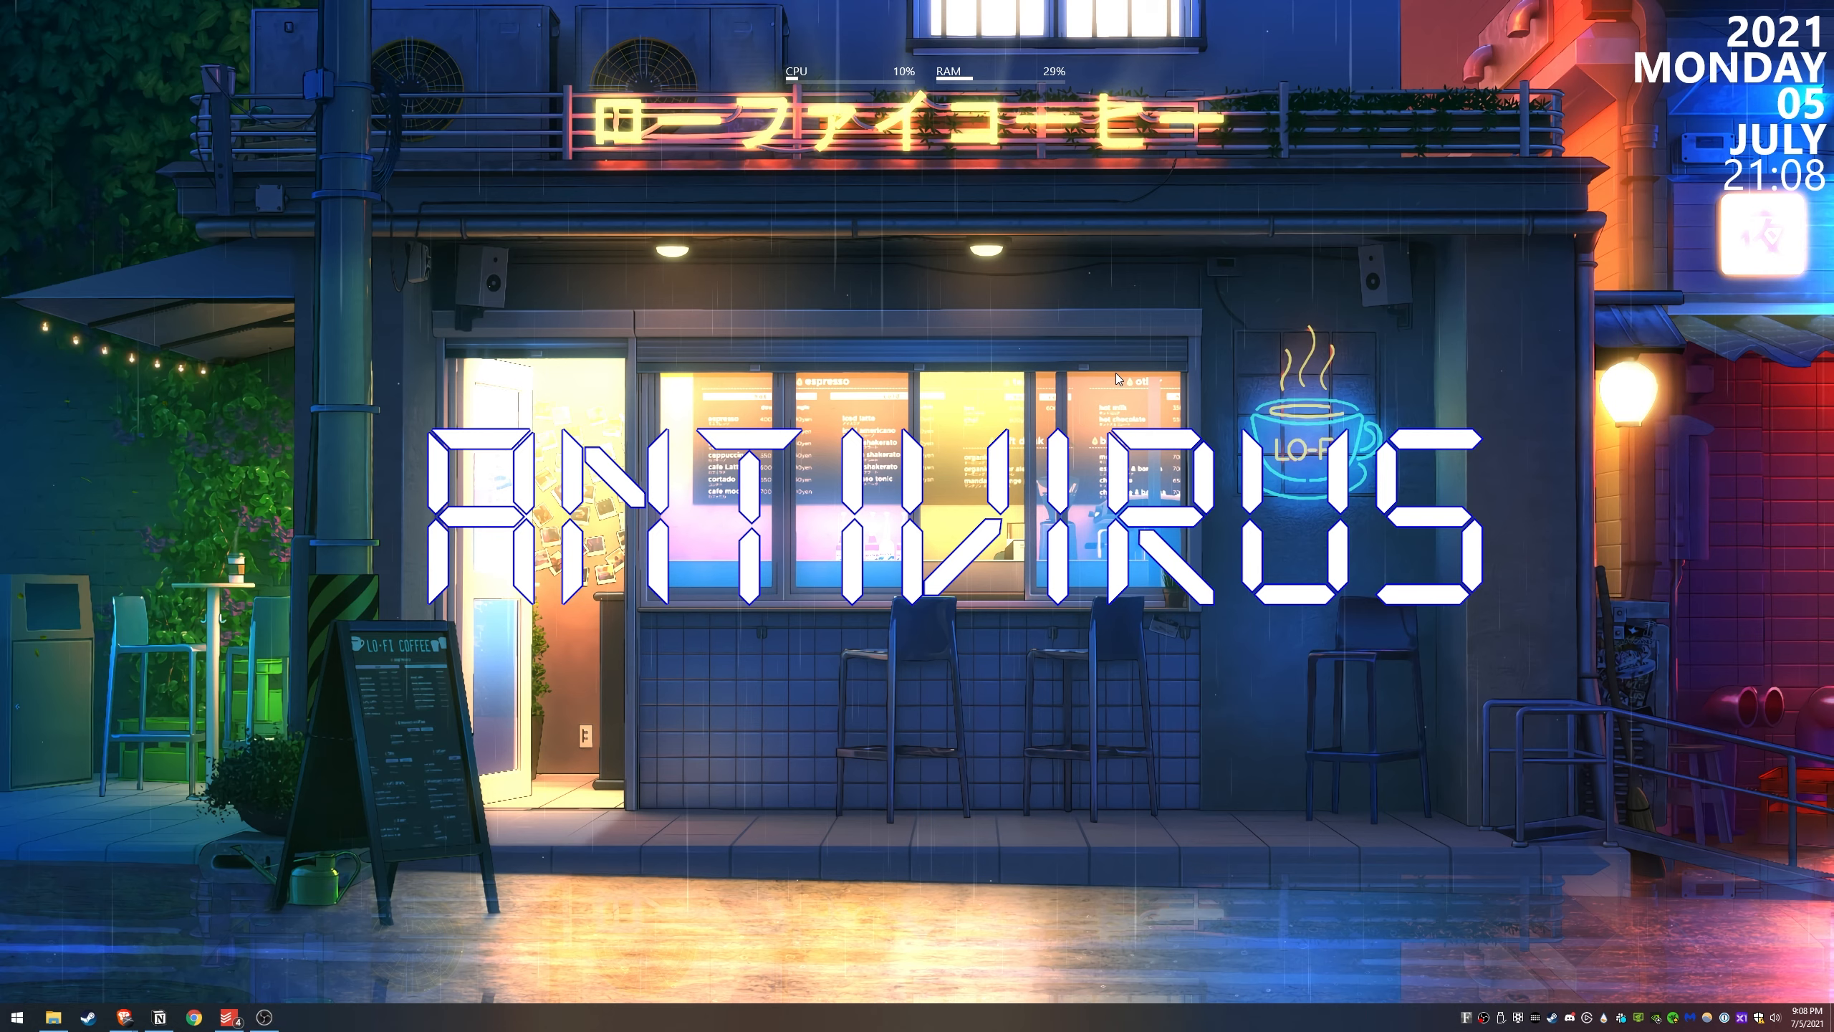
# Search for "windows de", open Windows Security to review the security overview, and close it
pyautogui.press('super')
pyautogui.write('wind')
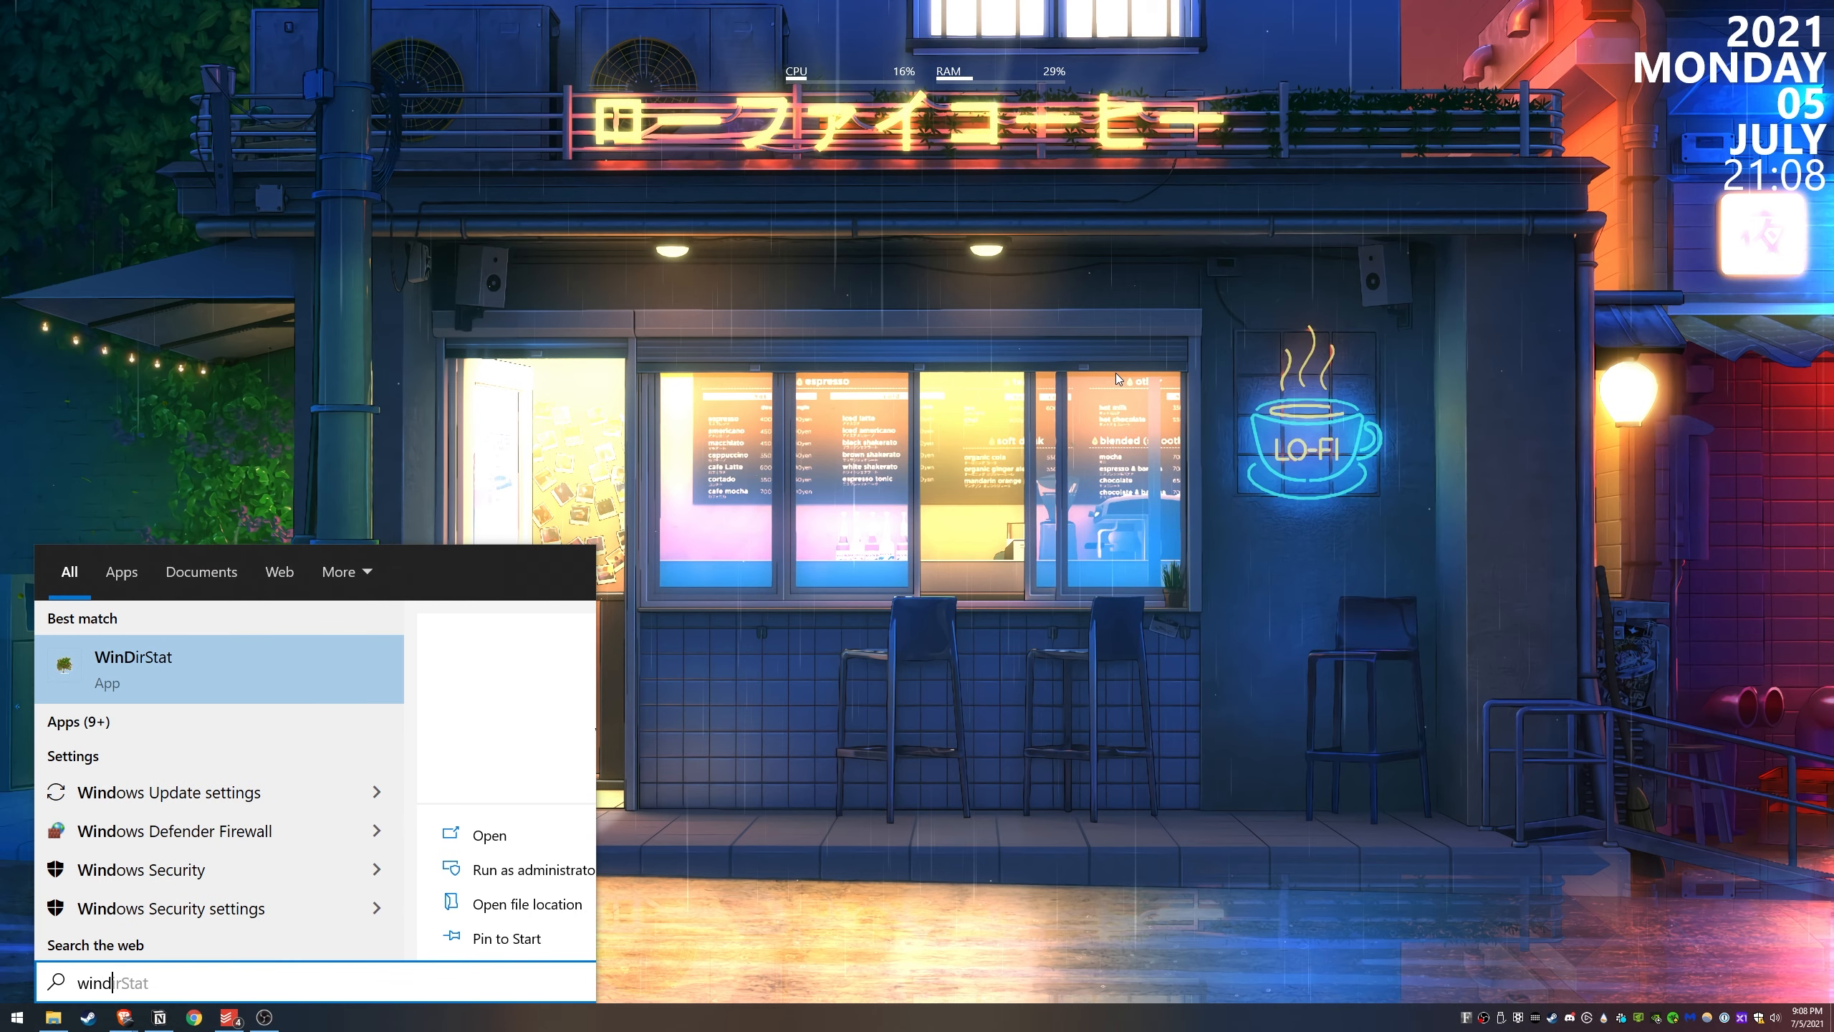
pyautogui.write('ows de')
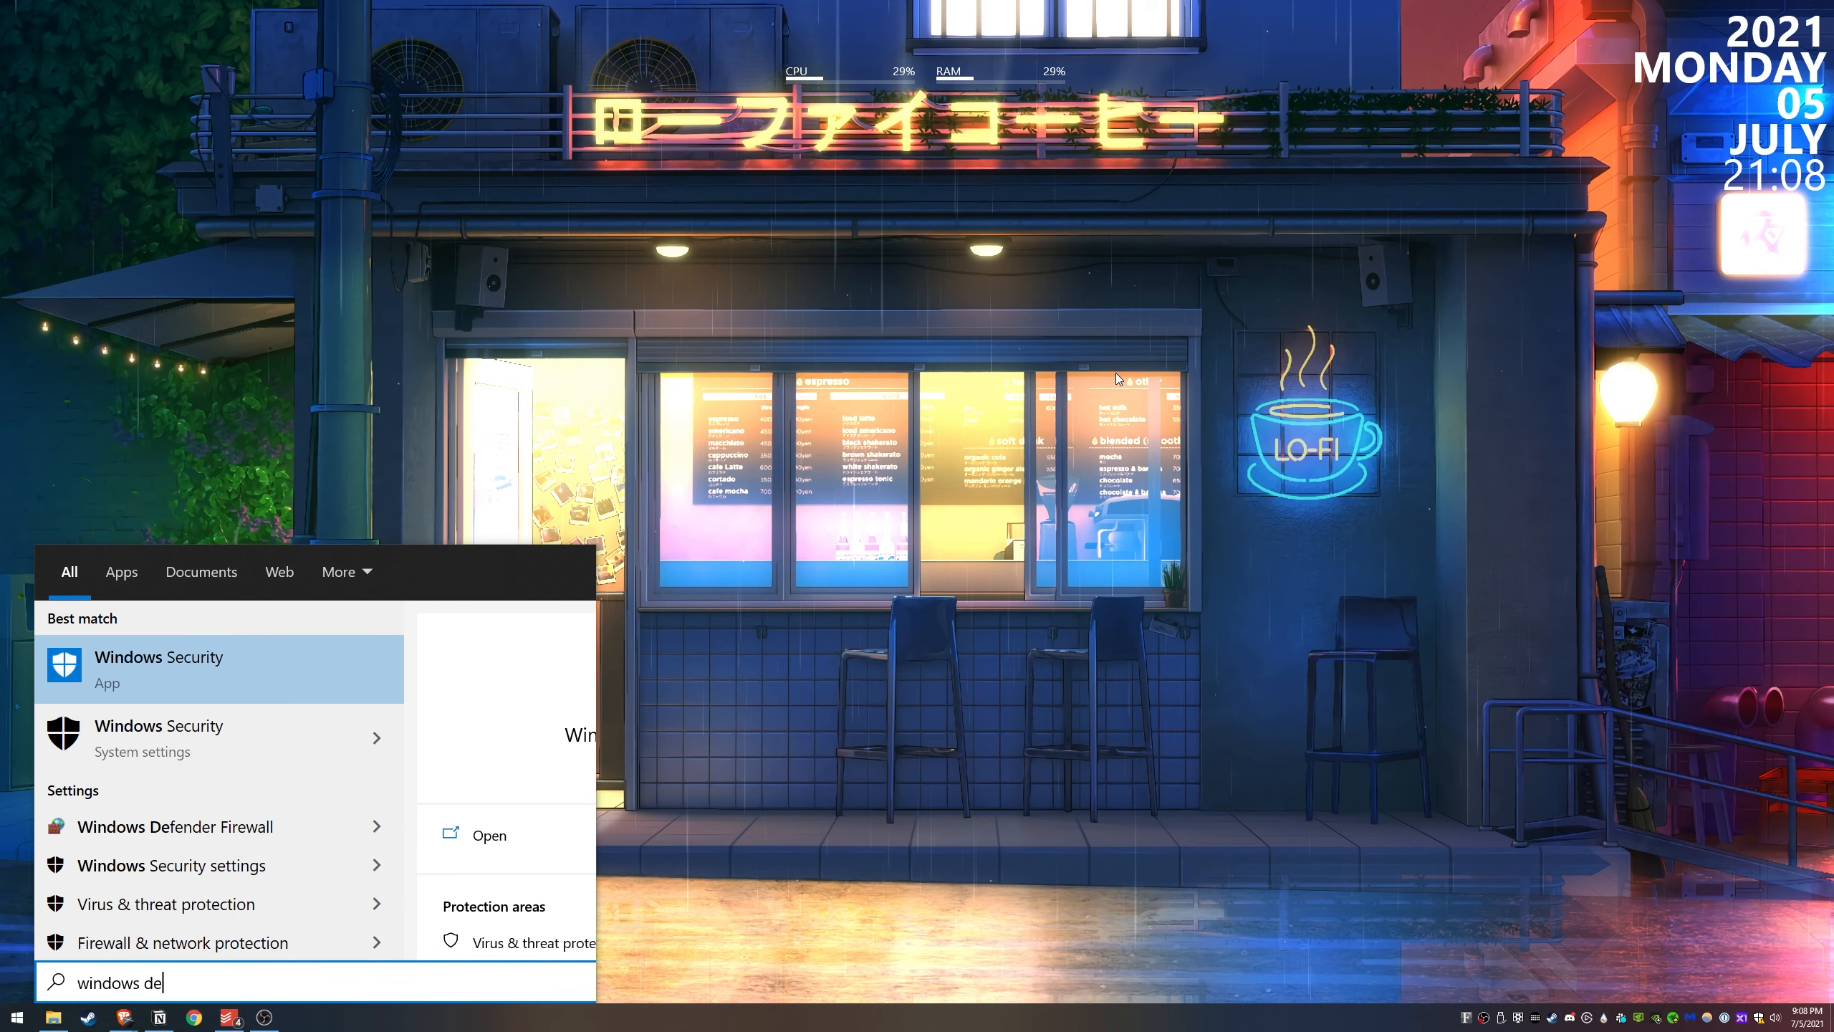
pyautogui.press('Return')
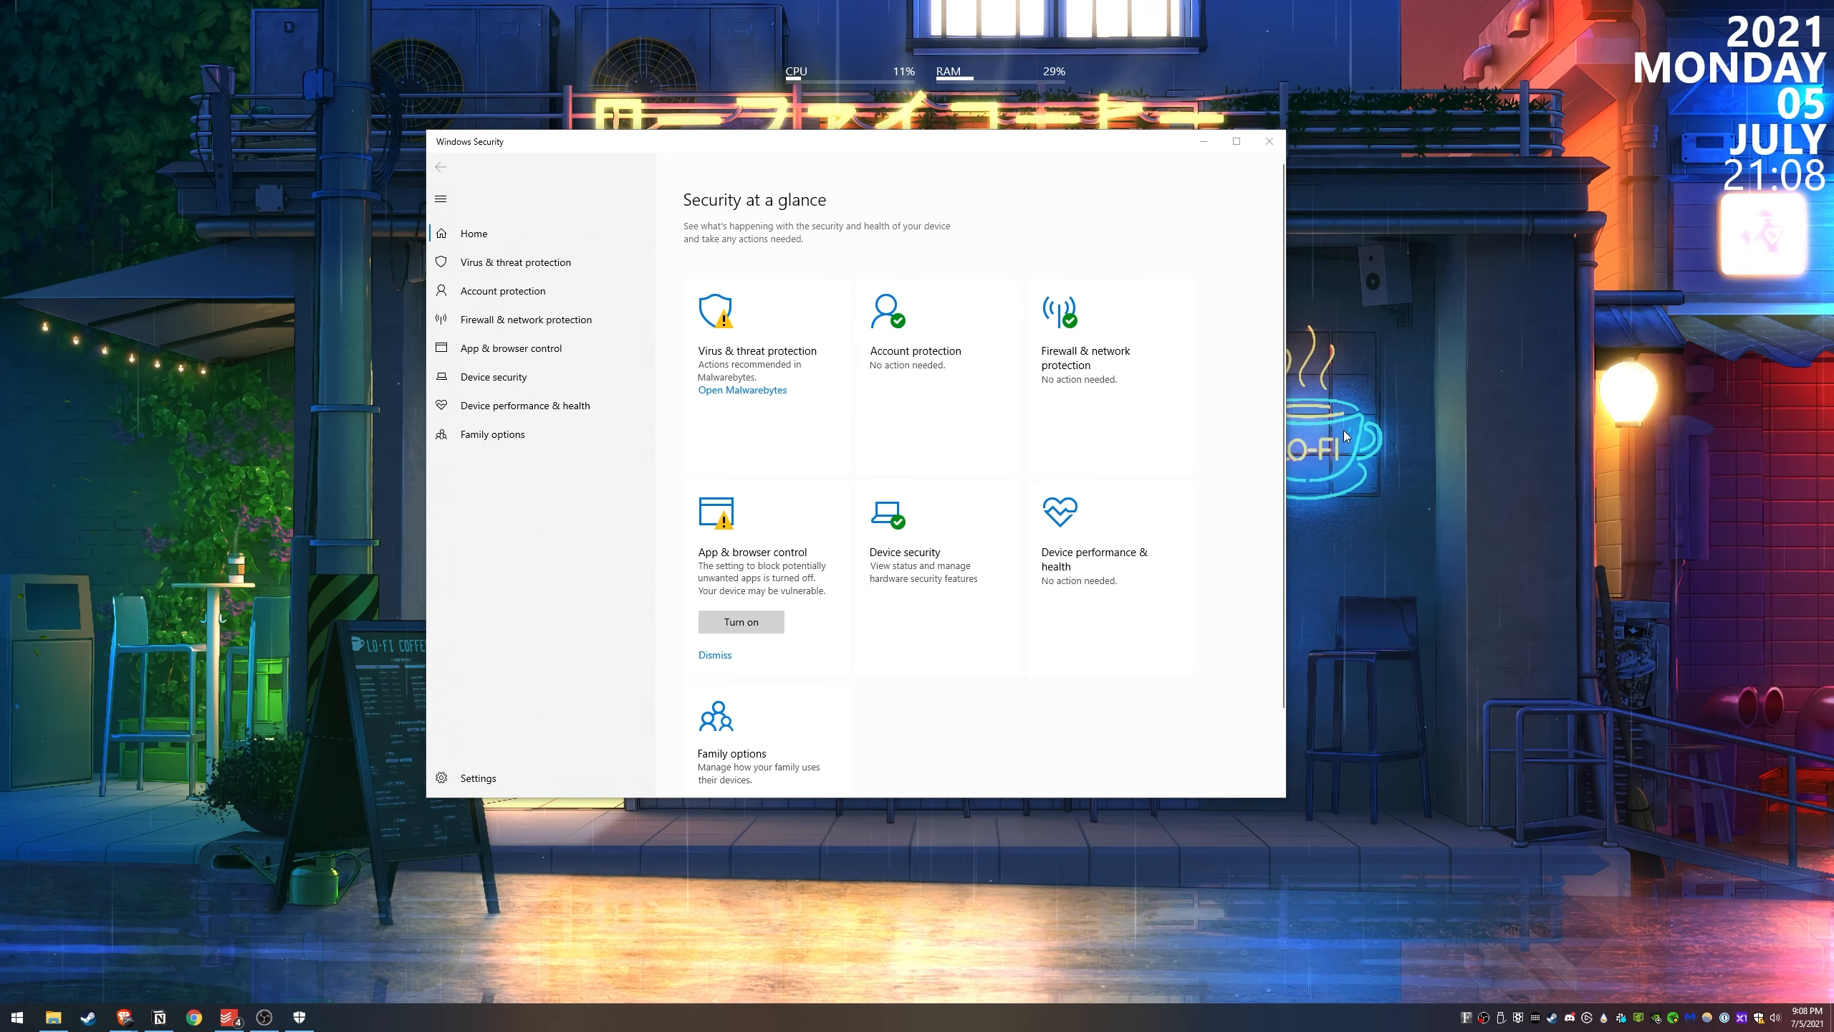
pyautogui.click(1271, 144)
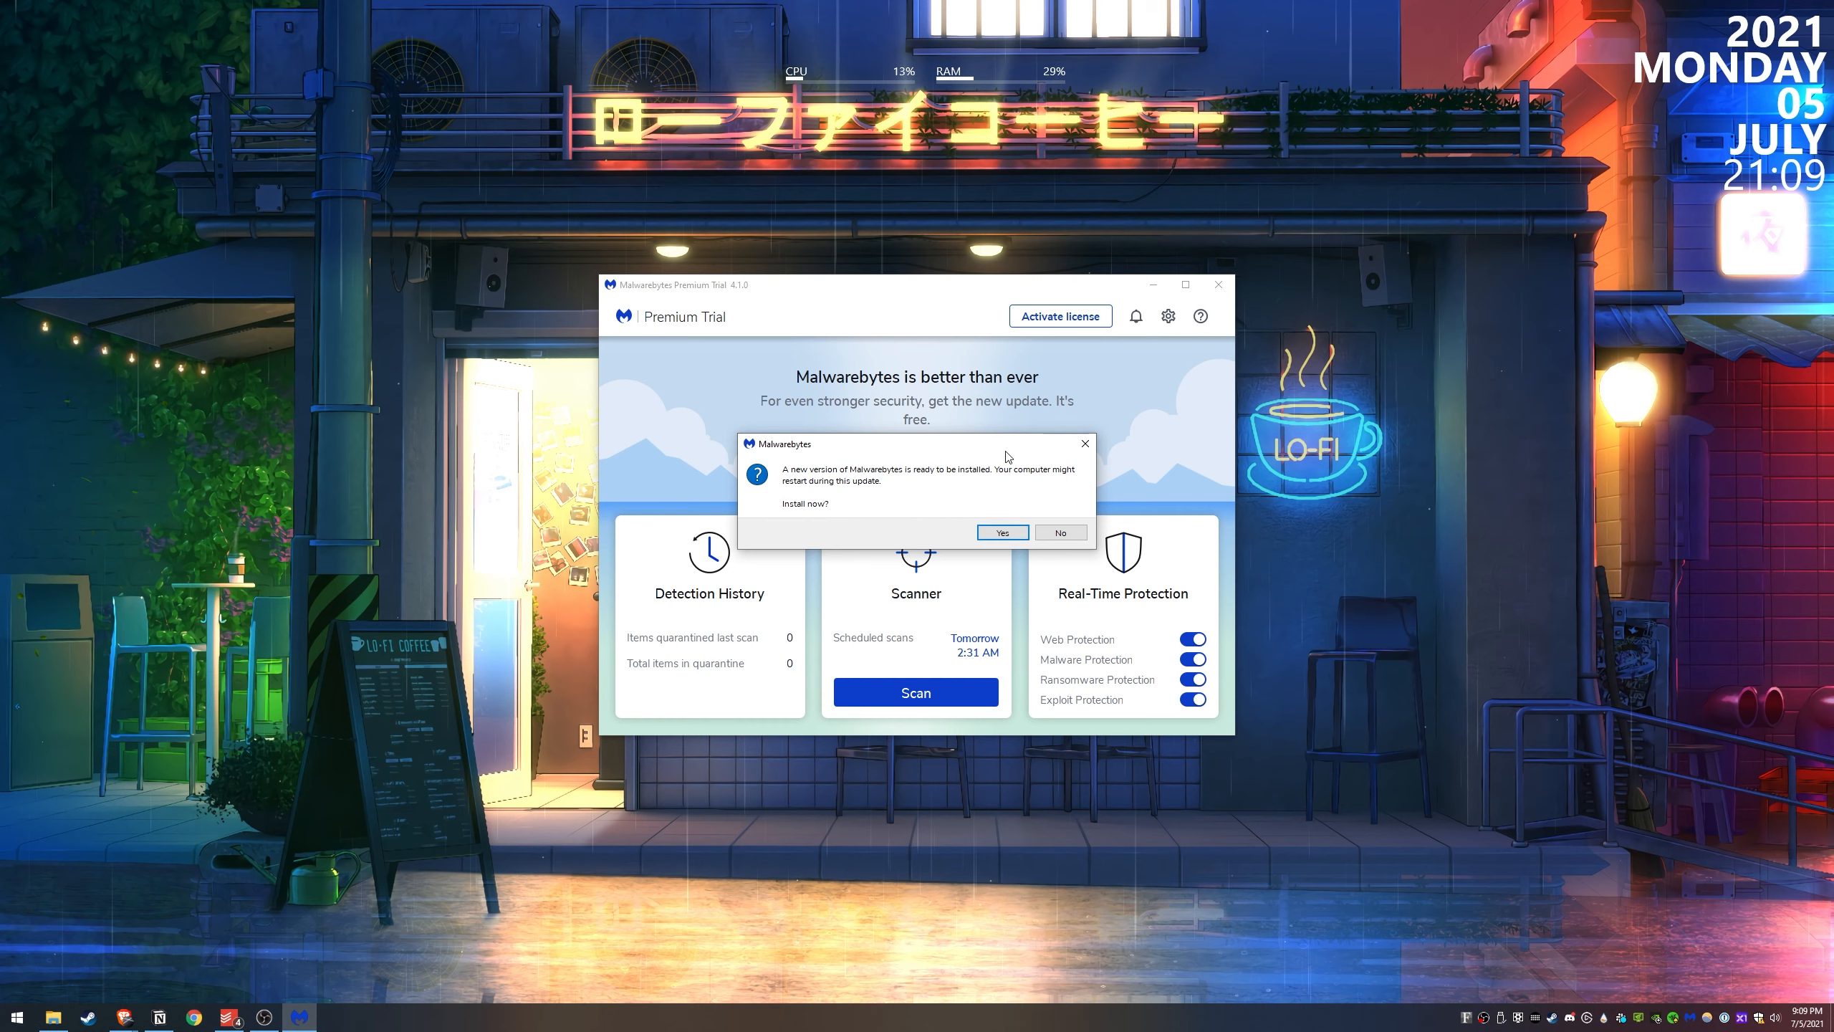
# Dismiss the Malwarebytes update prompt, look over the scanner and real-time protection overview, and close Malwarebytes
pyautogui.click(1079, 446)
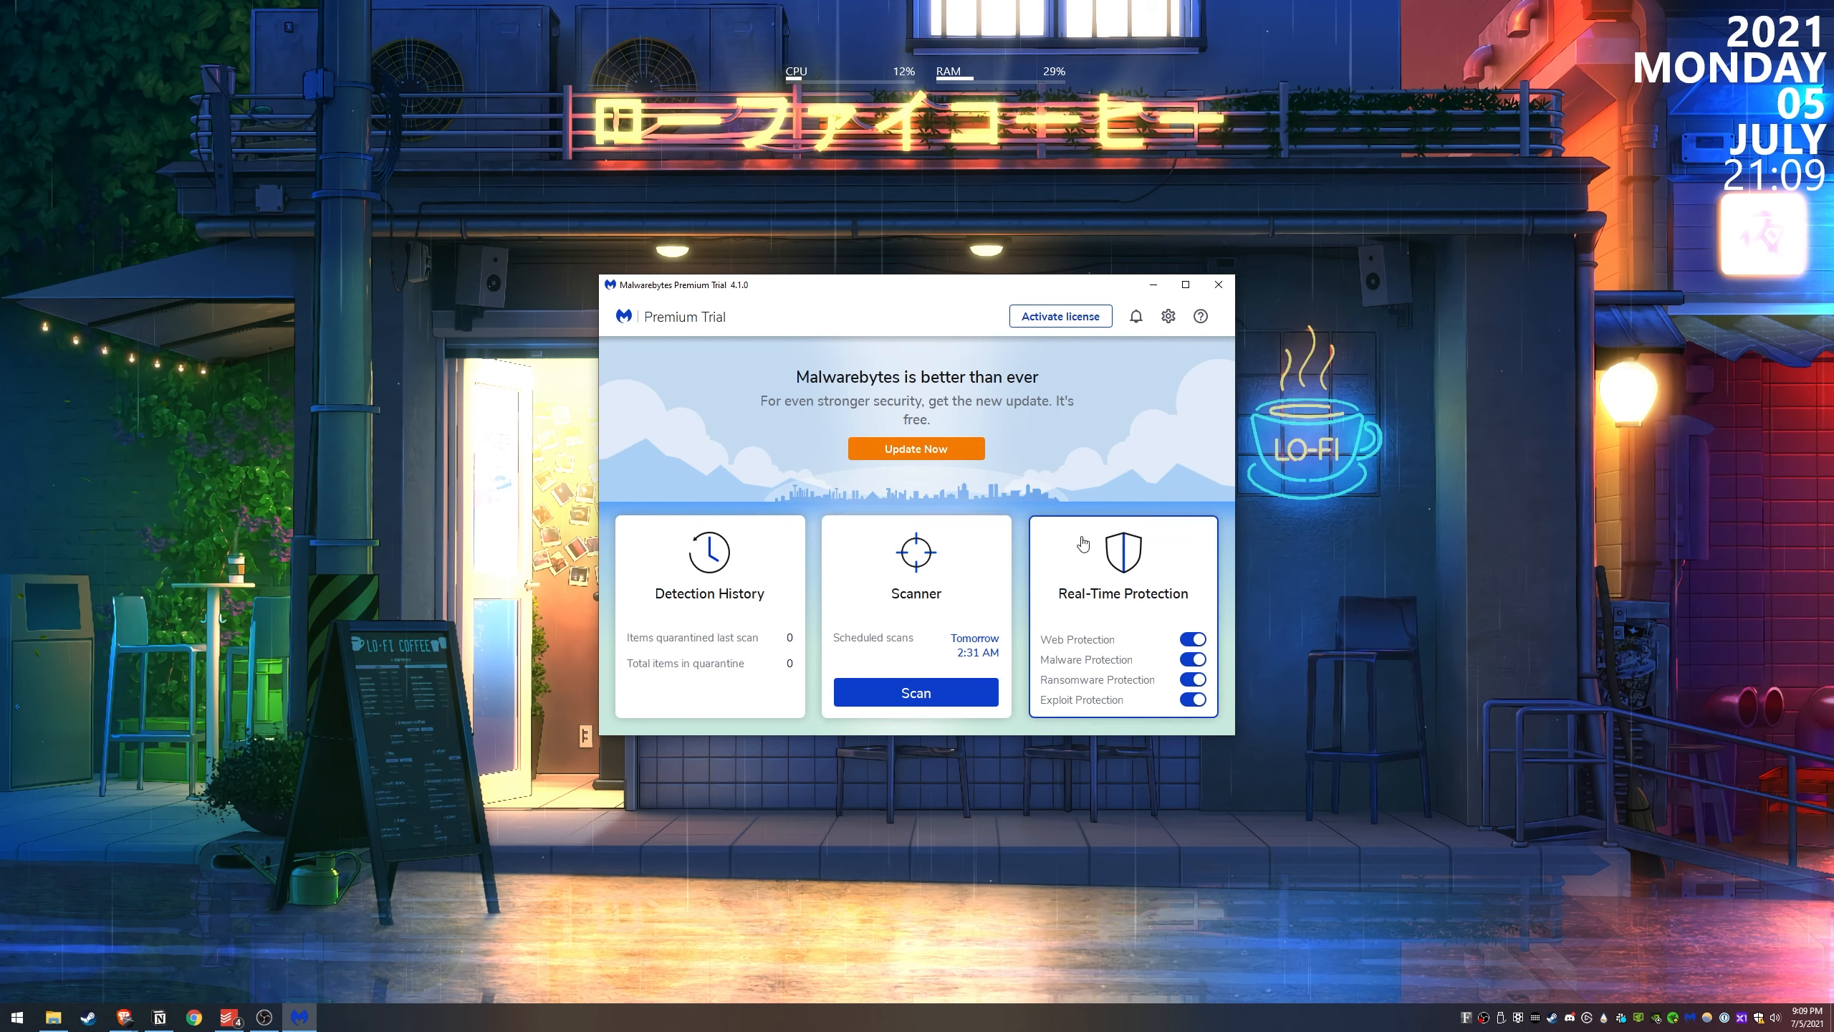
pyautogui.click(1218, 284)
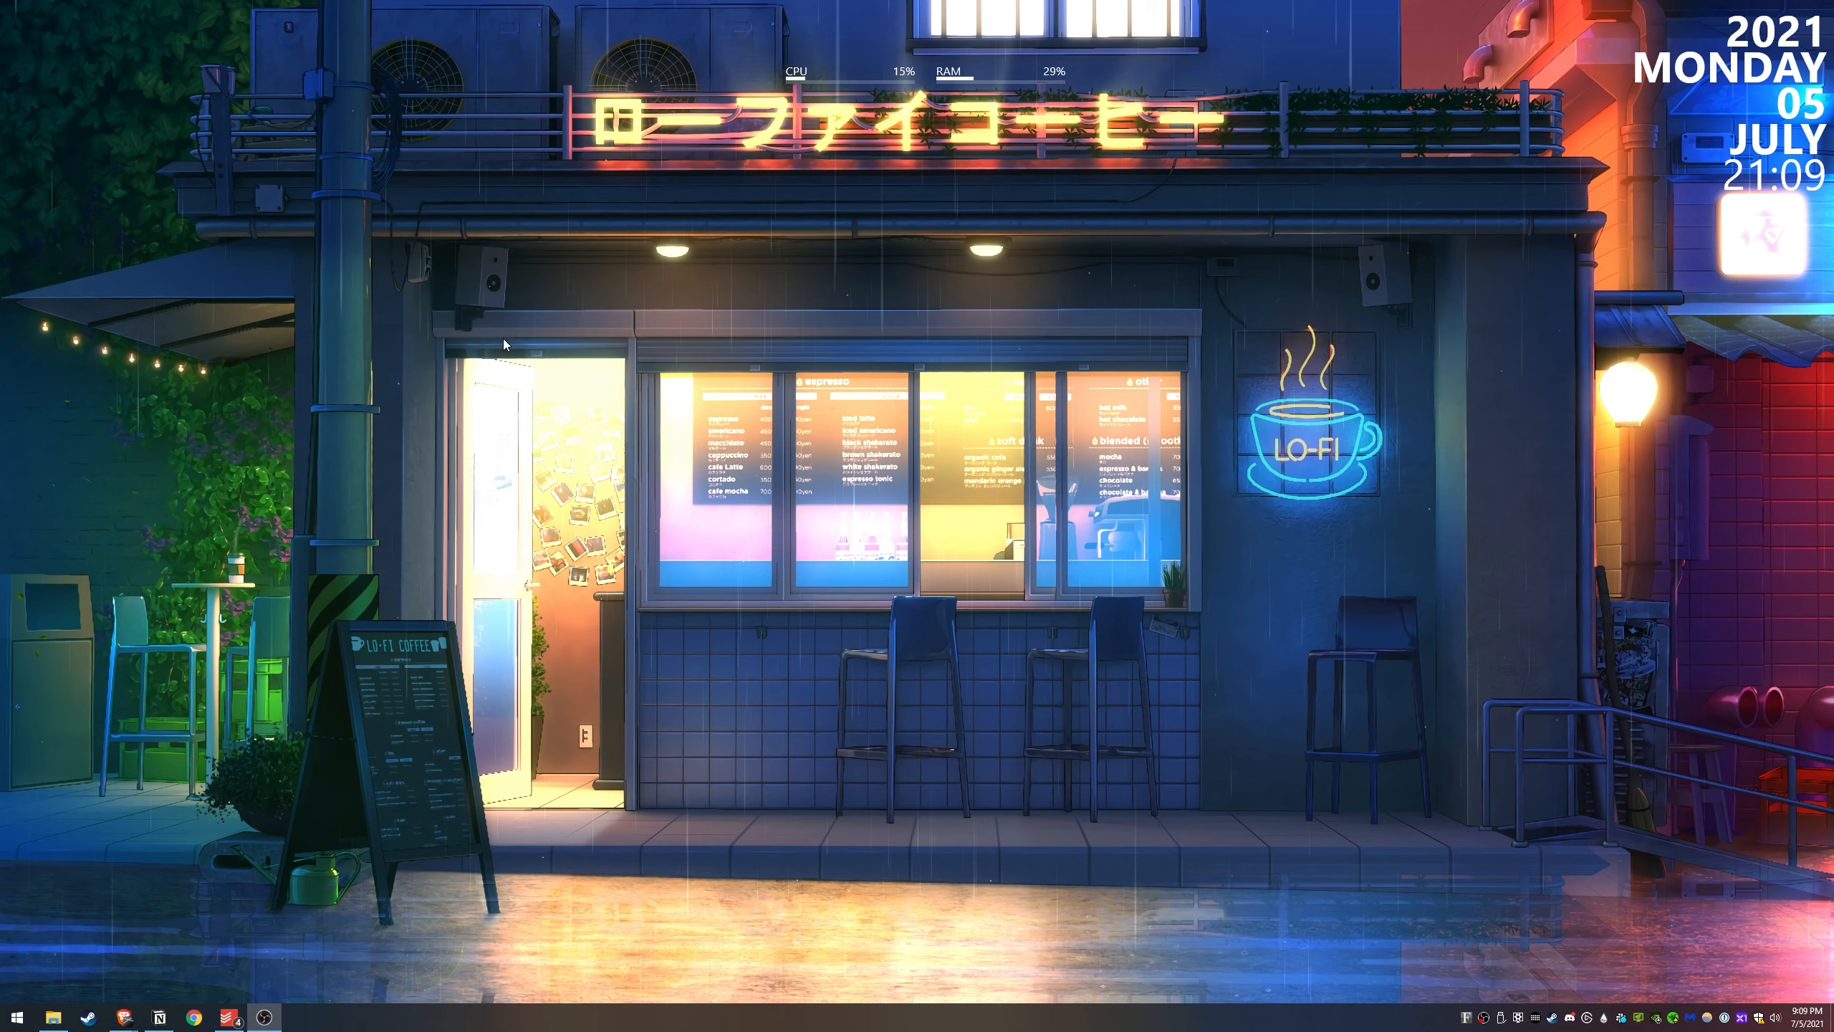
# Search Windows for "reset" and open the Reset this PC recovery settings
pyautogui.press('super')
pyautogui.write('windows re')
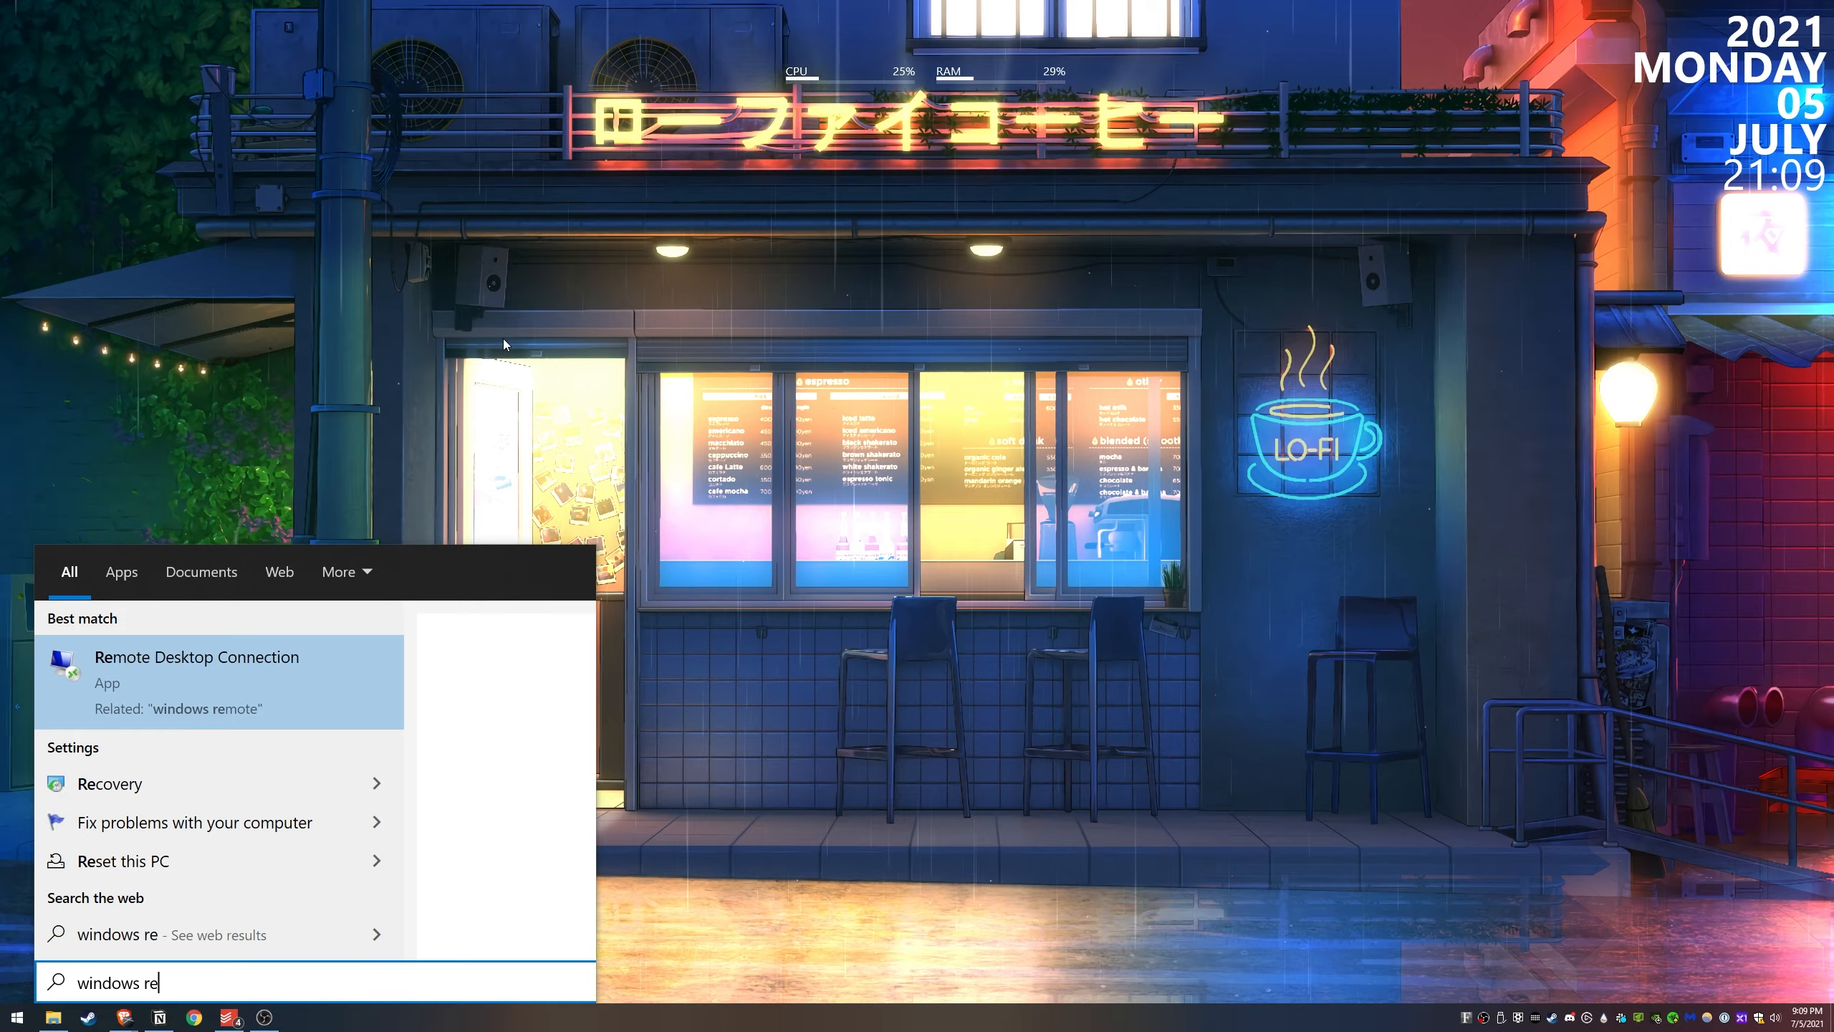
pyautogui.write('s')
pyautogui.hotkey('ctrl', 'a')
pyautogui.write('reset')
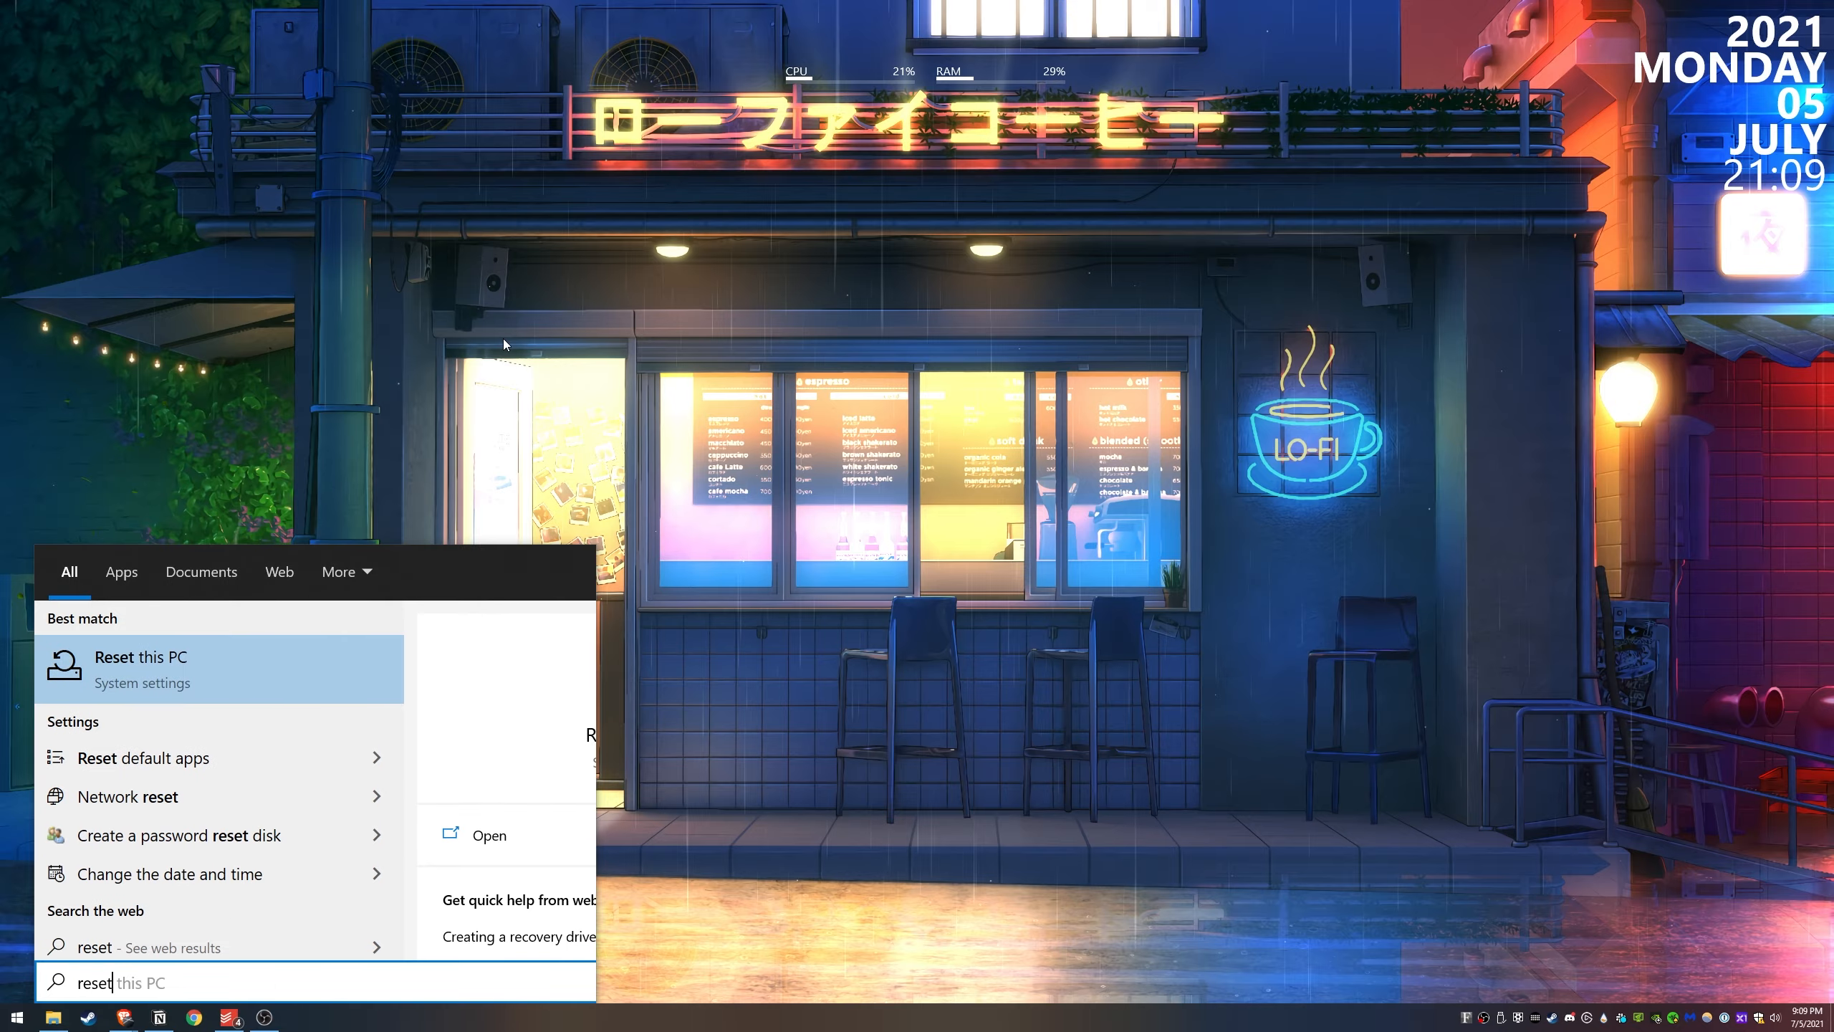
pyautogui.press('Return')
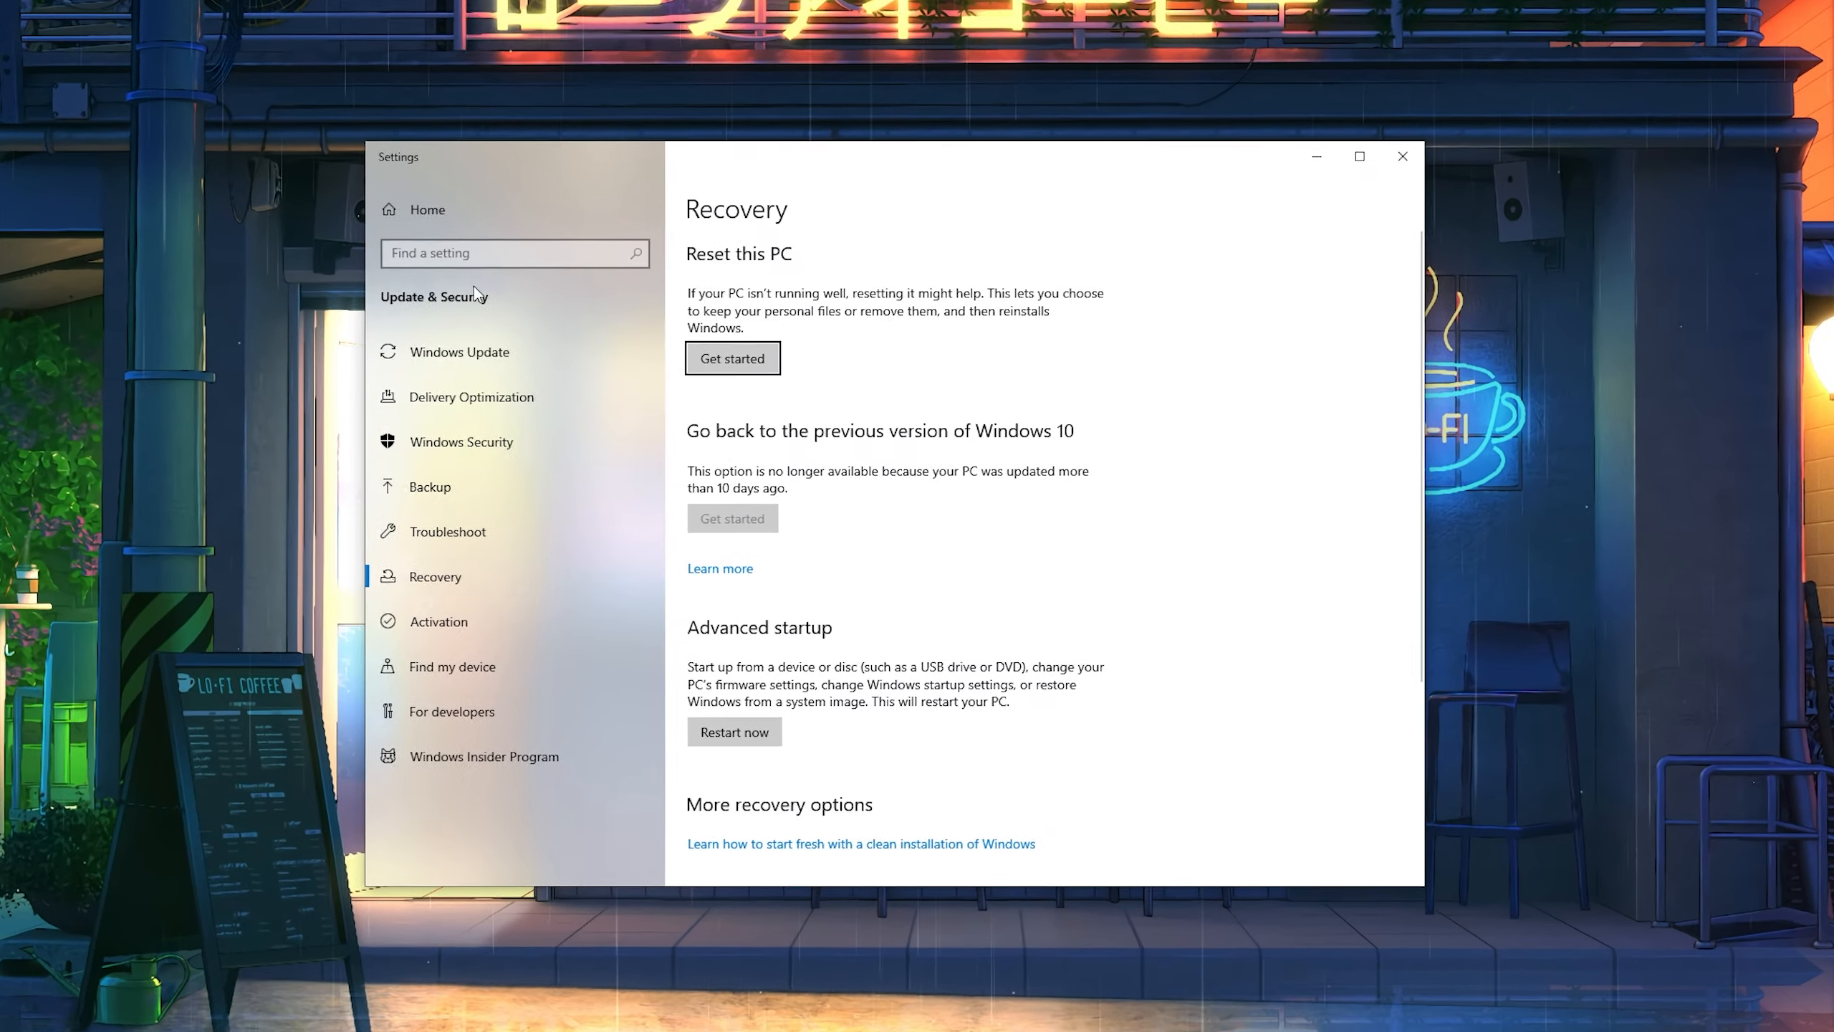
# View the Reset this PC choices for keeping or removing files, cancel the reset and close Settings
pyautogui.click(765, 359)
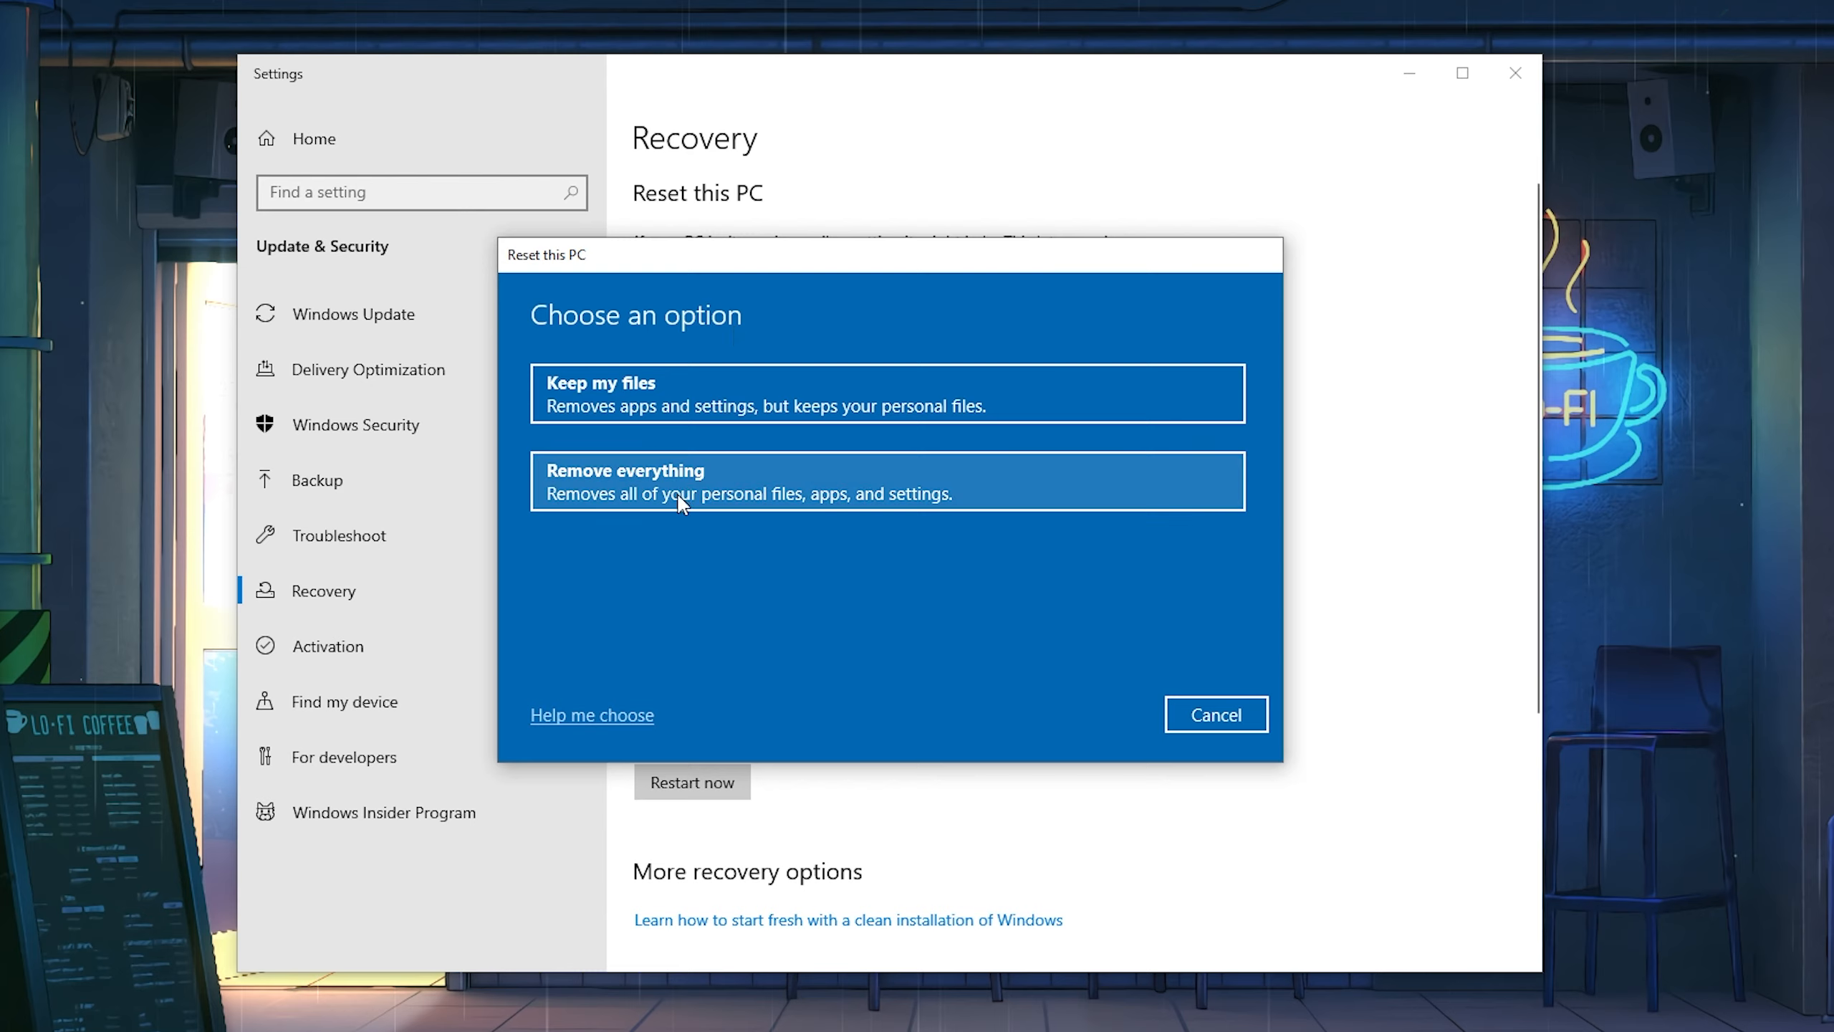
pyautogui.click(1214, 712)
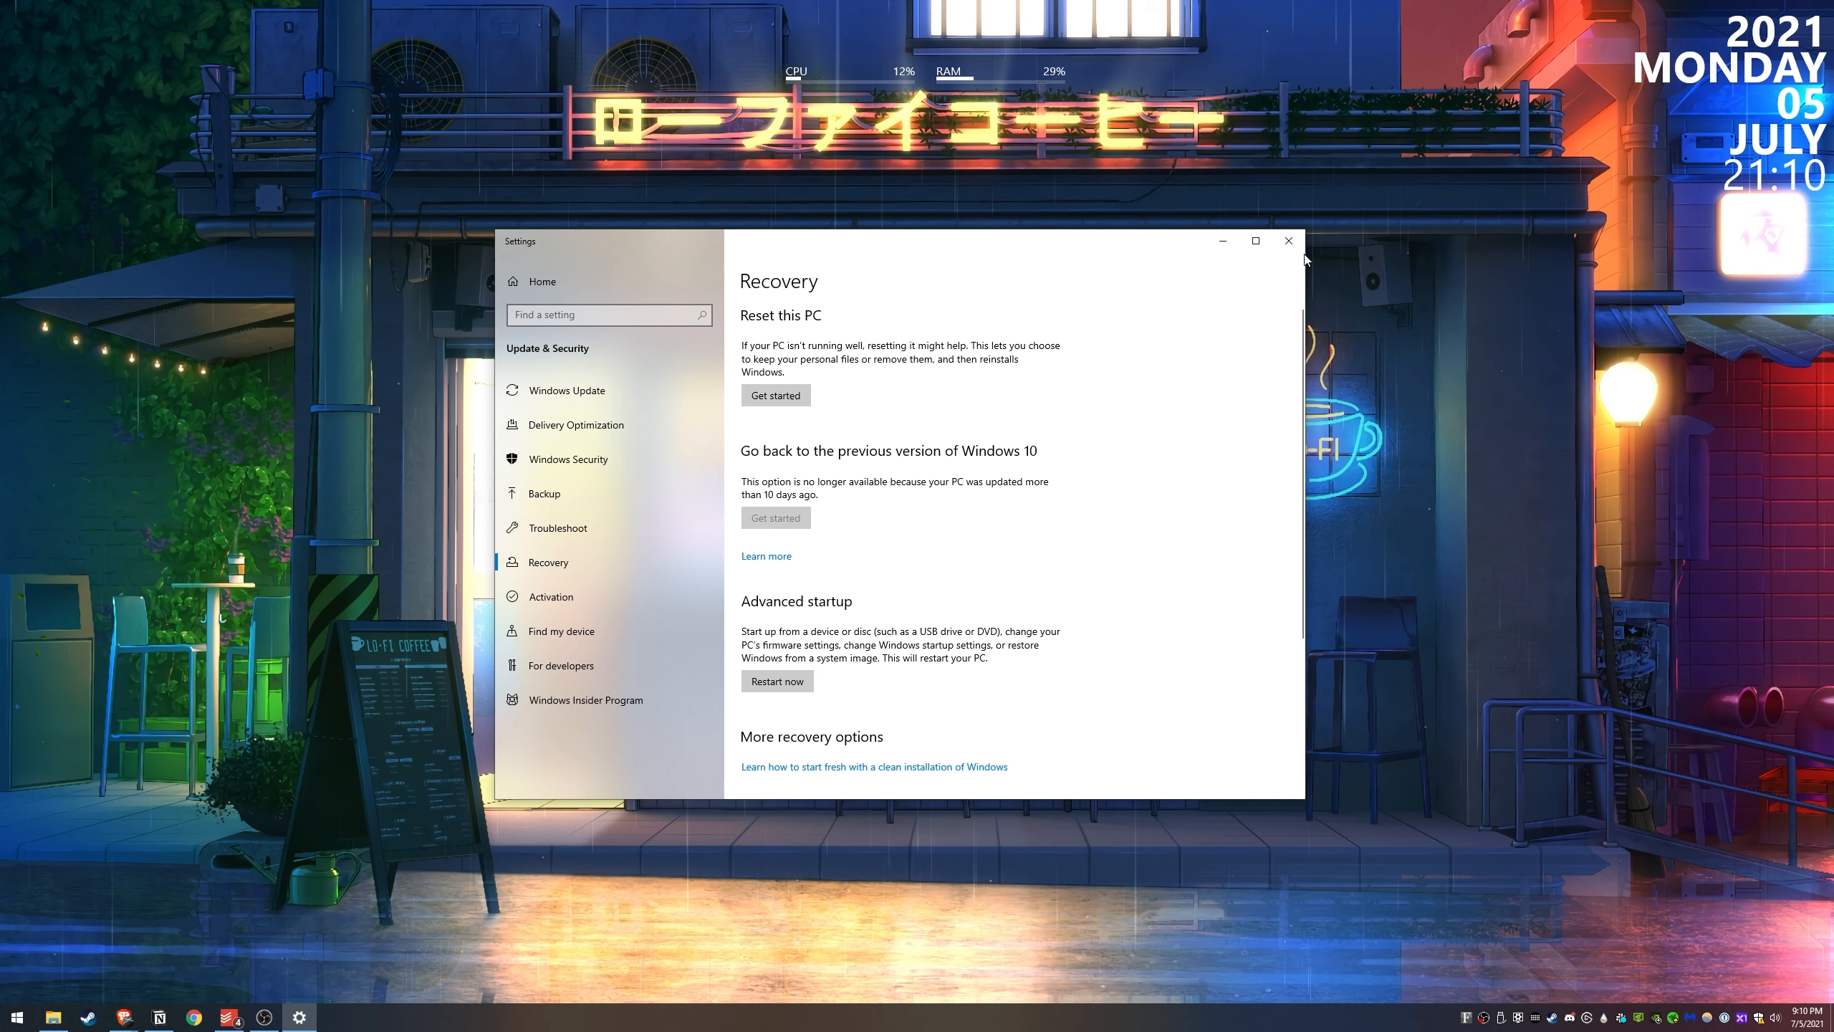
pyautogui.click(1289, 242)
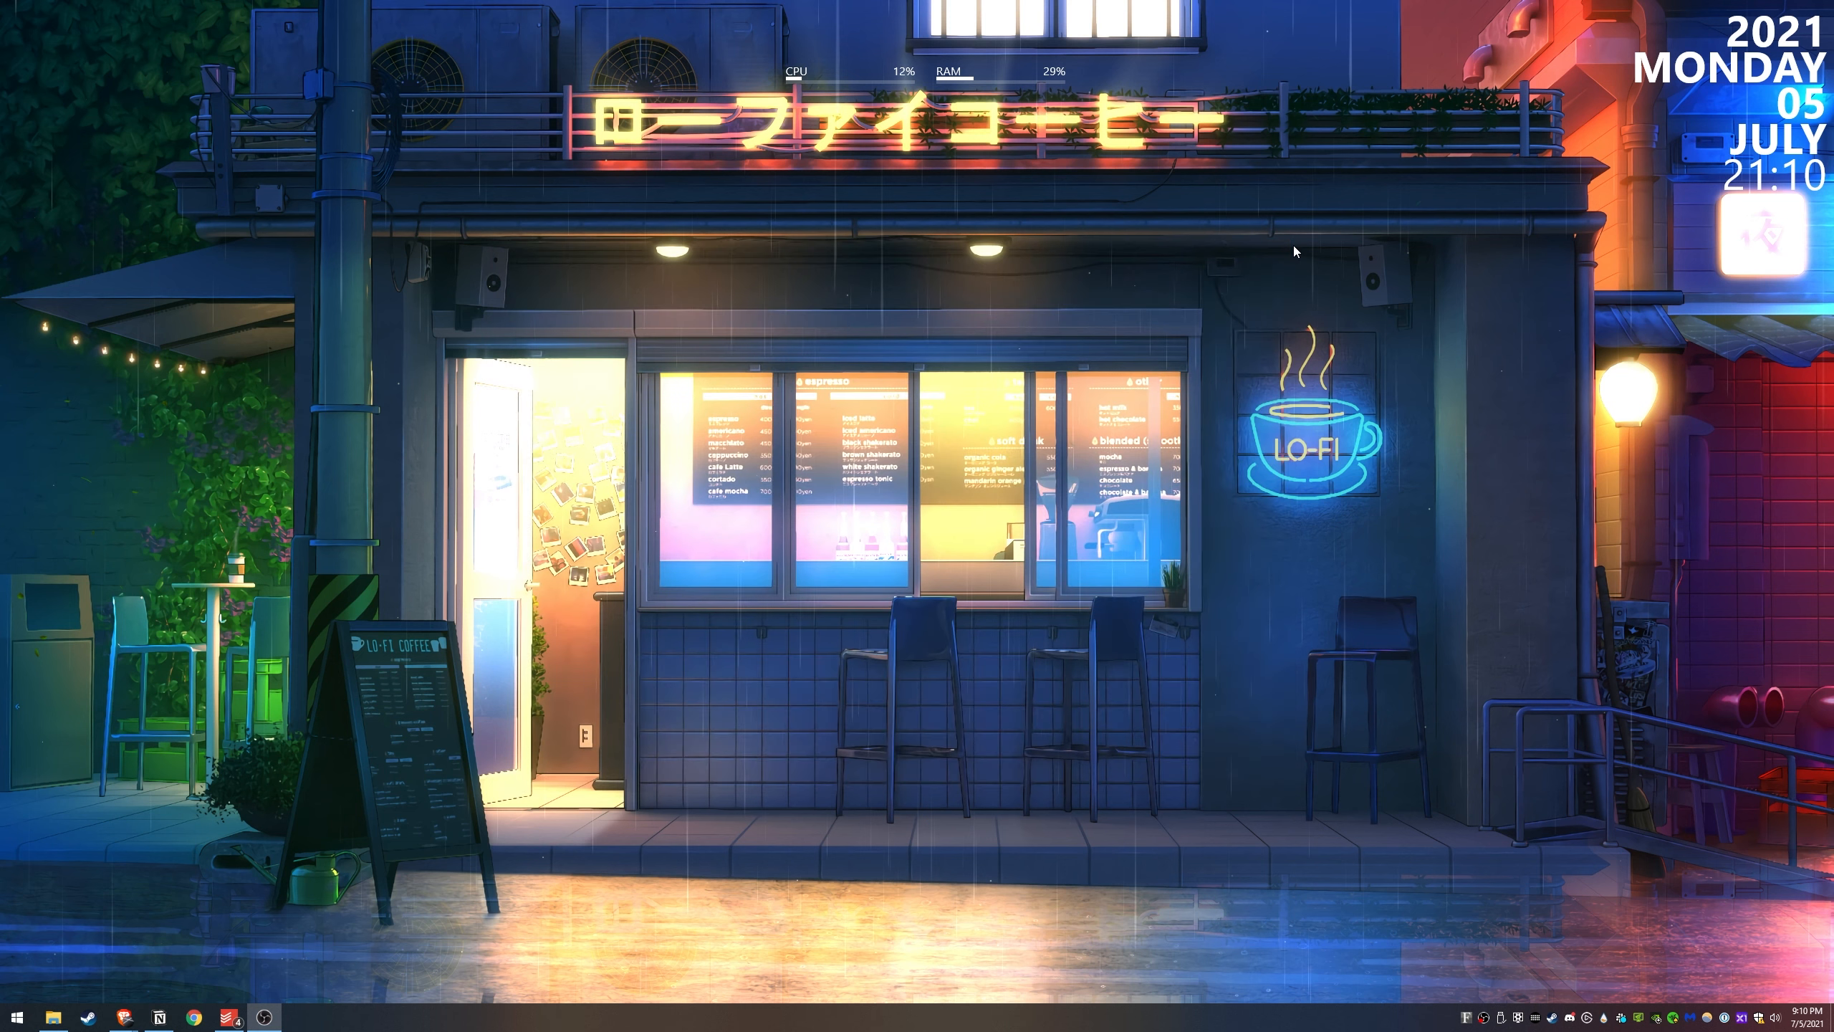
# Open the advanced system settings from This PC's properties, leaving only the System Properties dialog near the middle of the desktop
pyautogui.press('super')
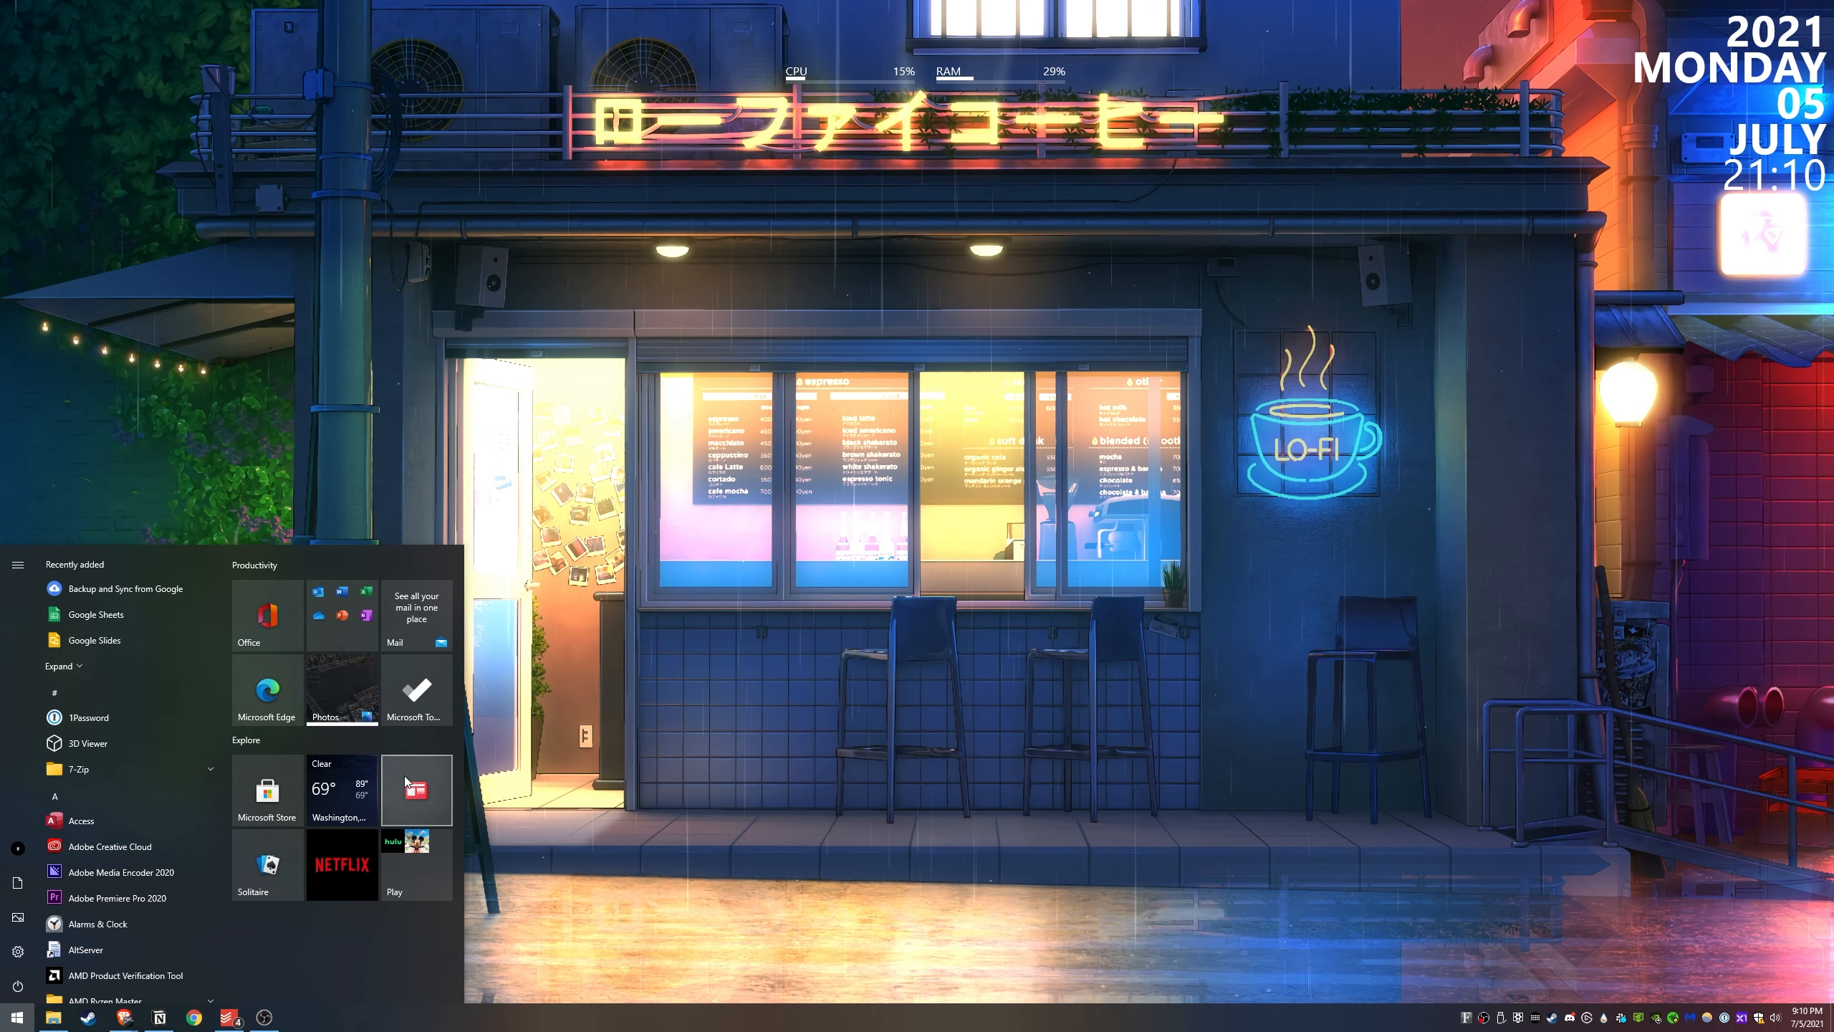
pyautogui.write('pc')
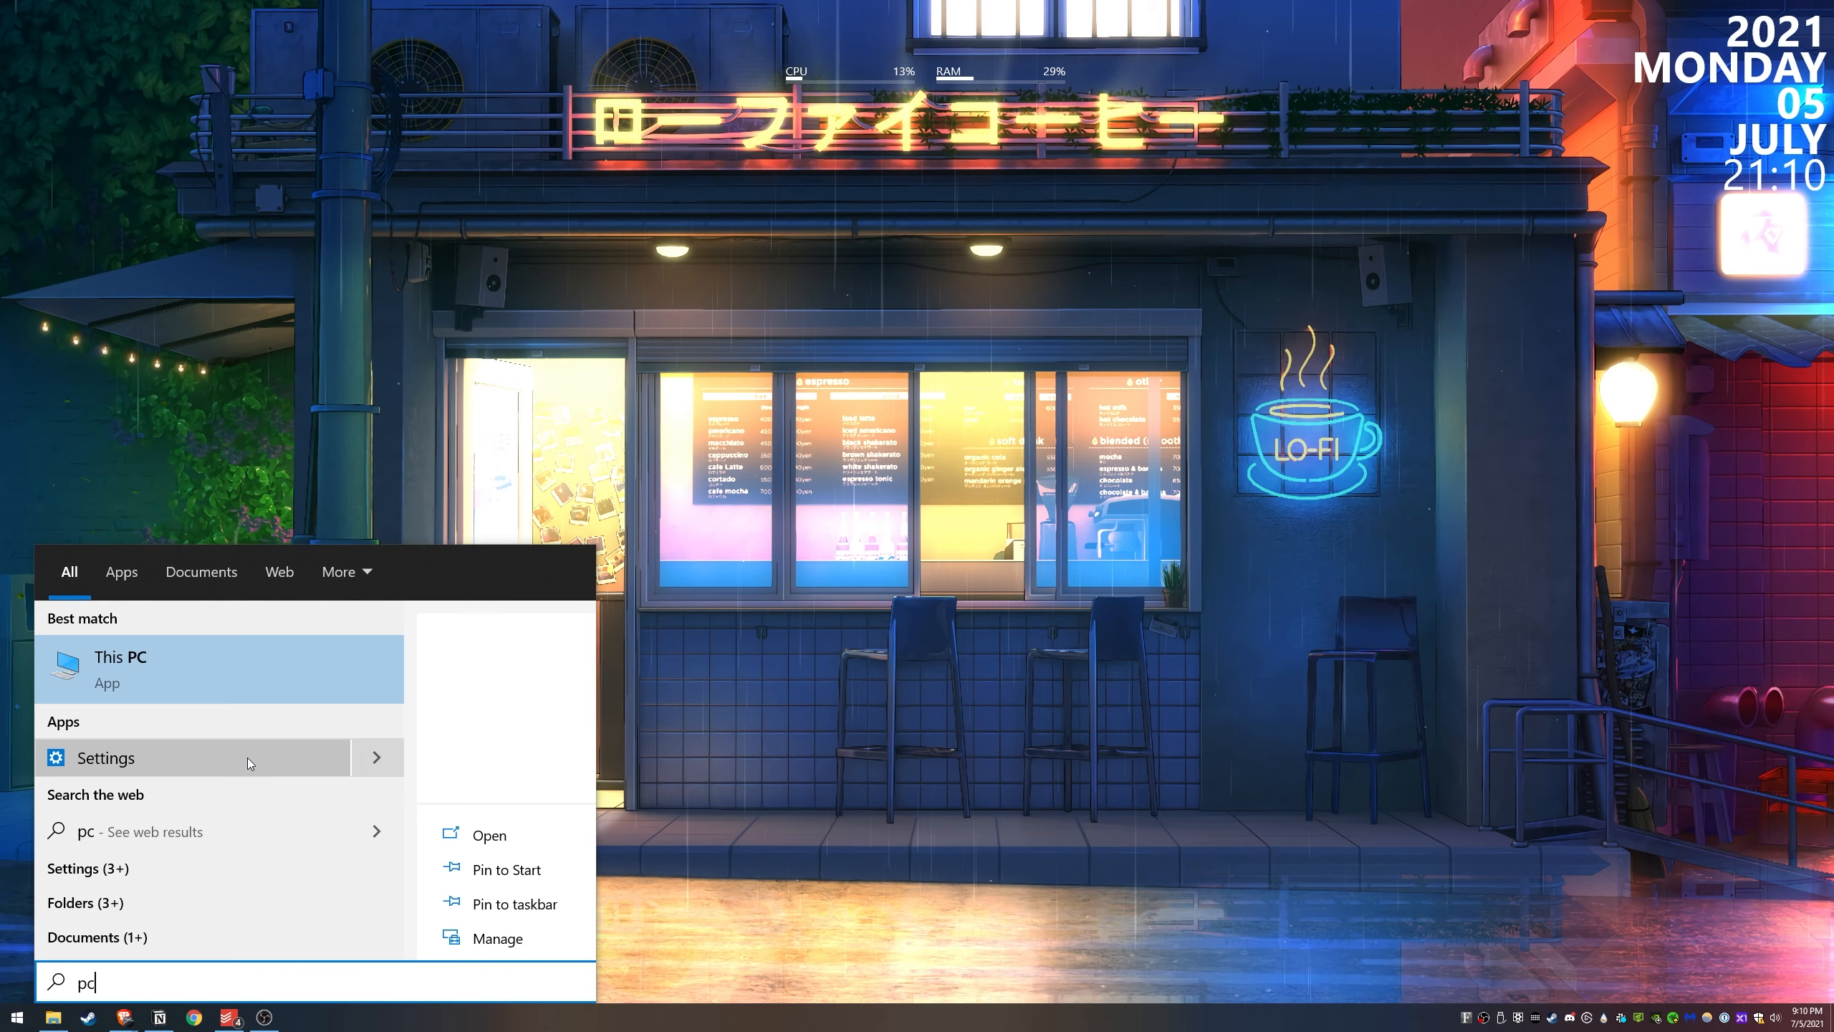
pyautogui.rightClick(222, 669)
pyautogui.click(341, 871)
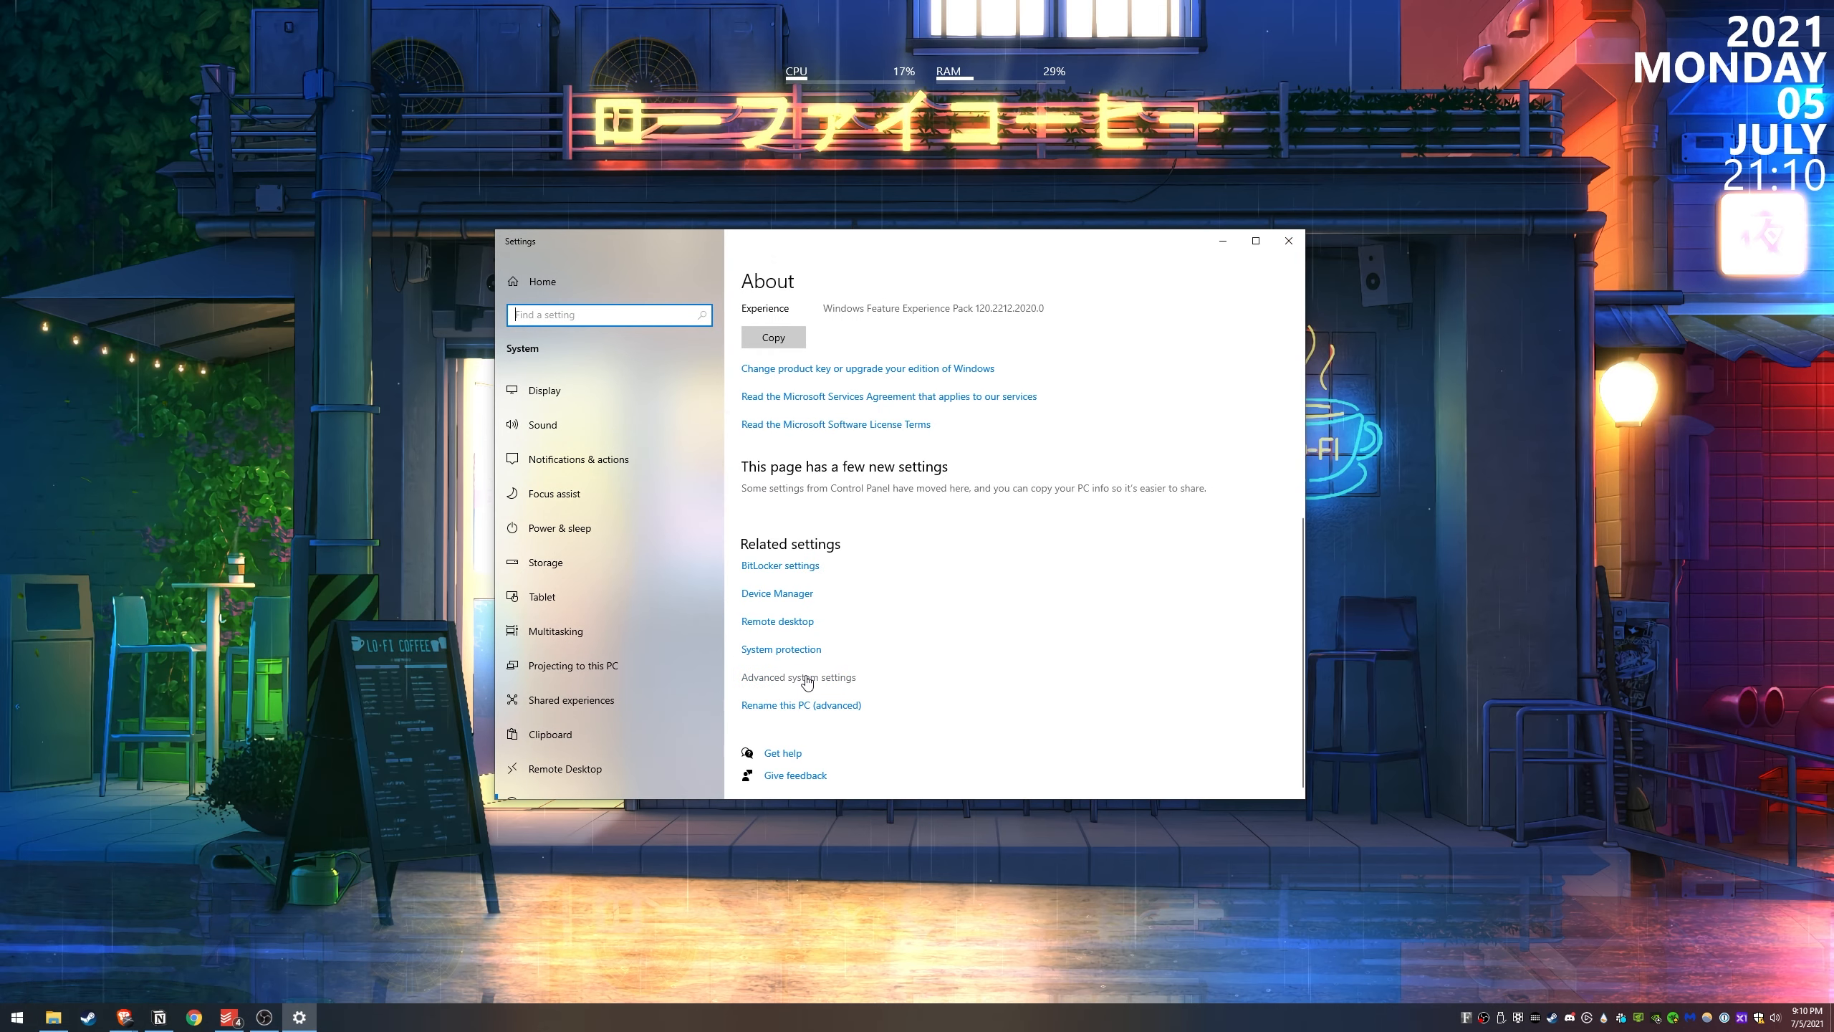
pyautogui.click(830, 681)
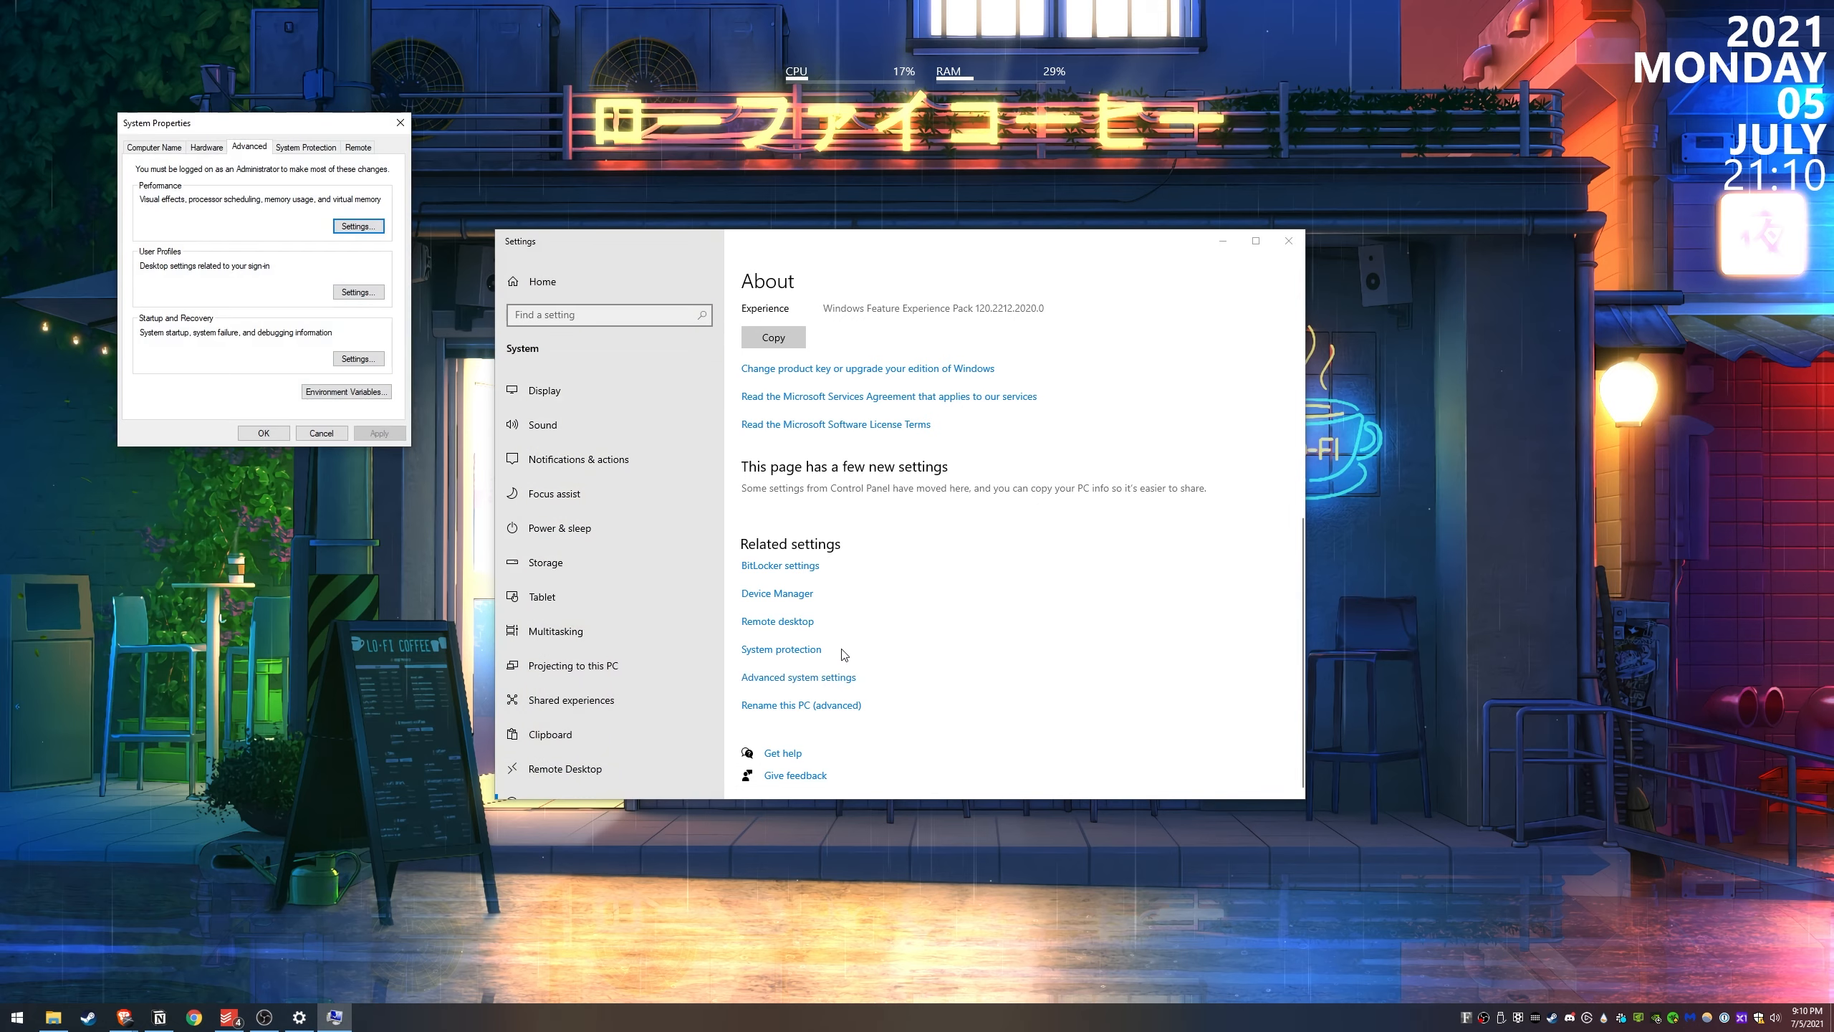
pyautogui.click(1277, 241)
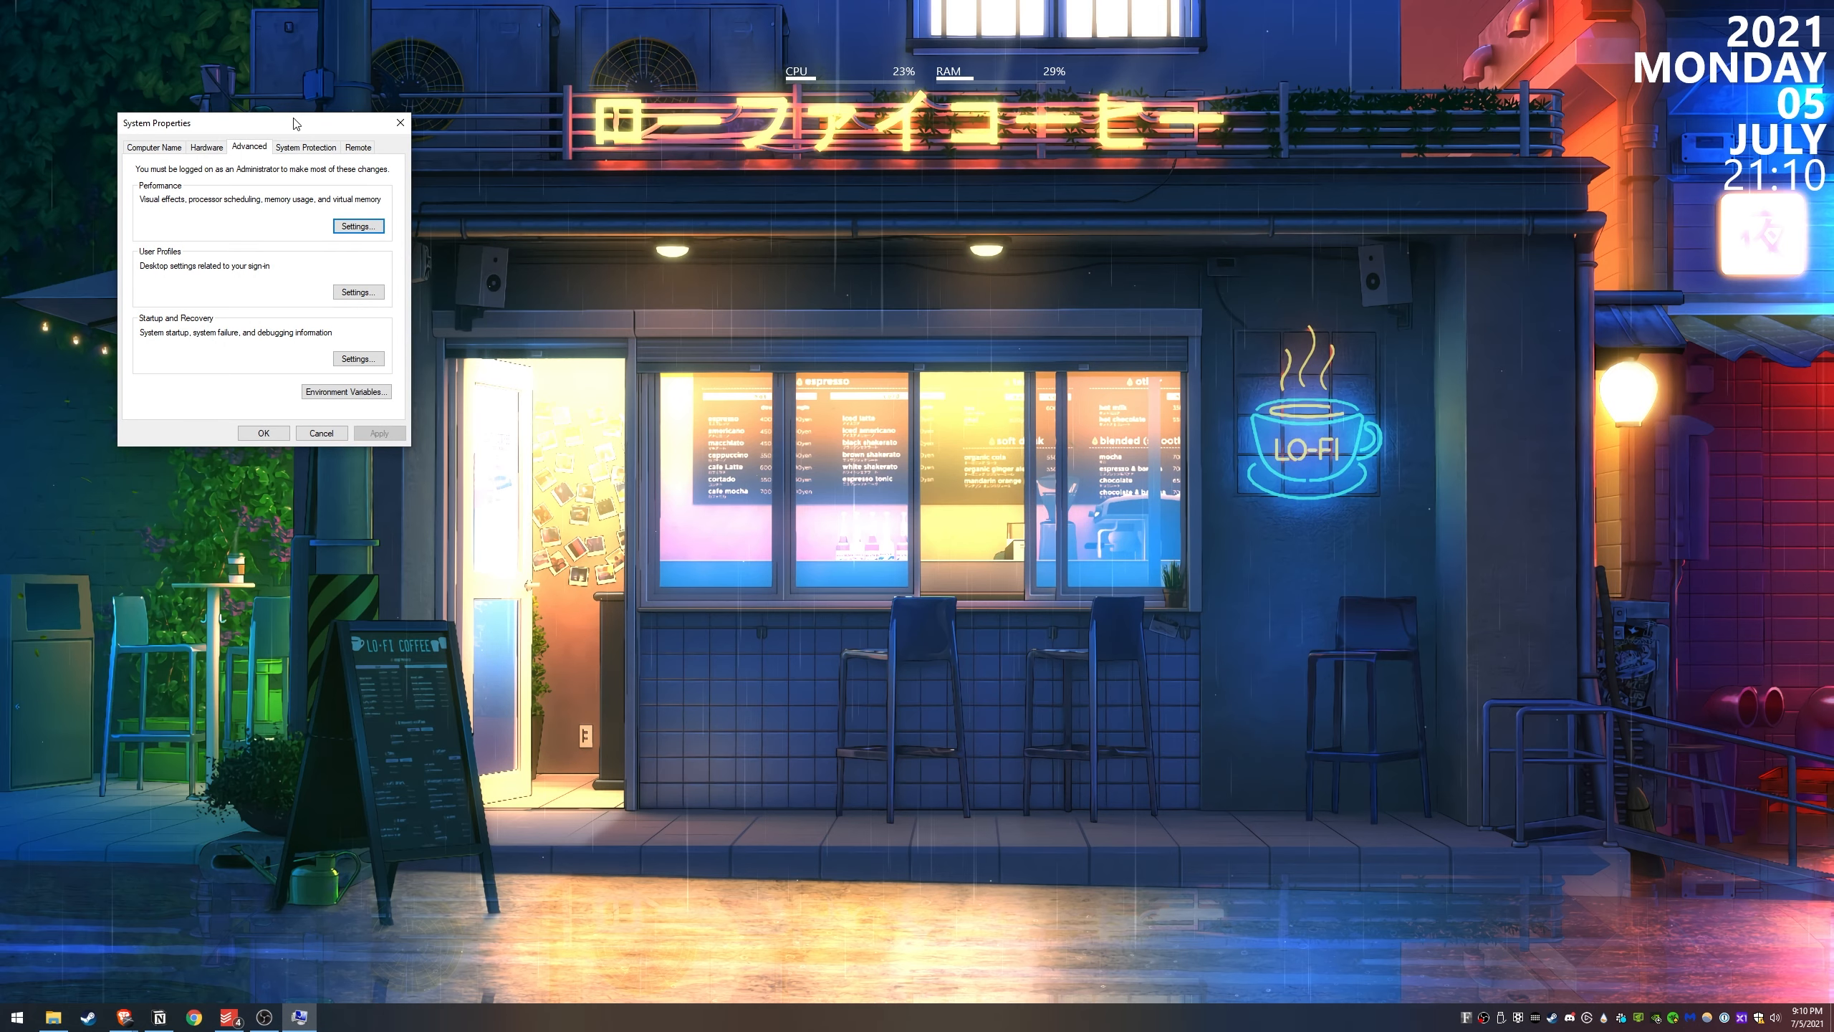
pyautogui.moveTo(292, 119); pyautogui.dragTo(961, 291)
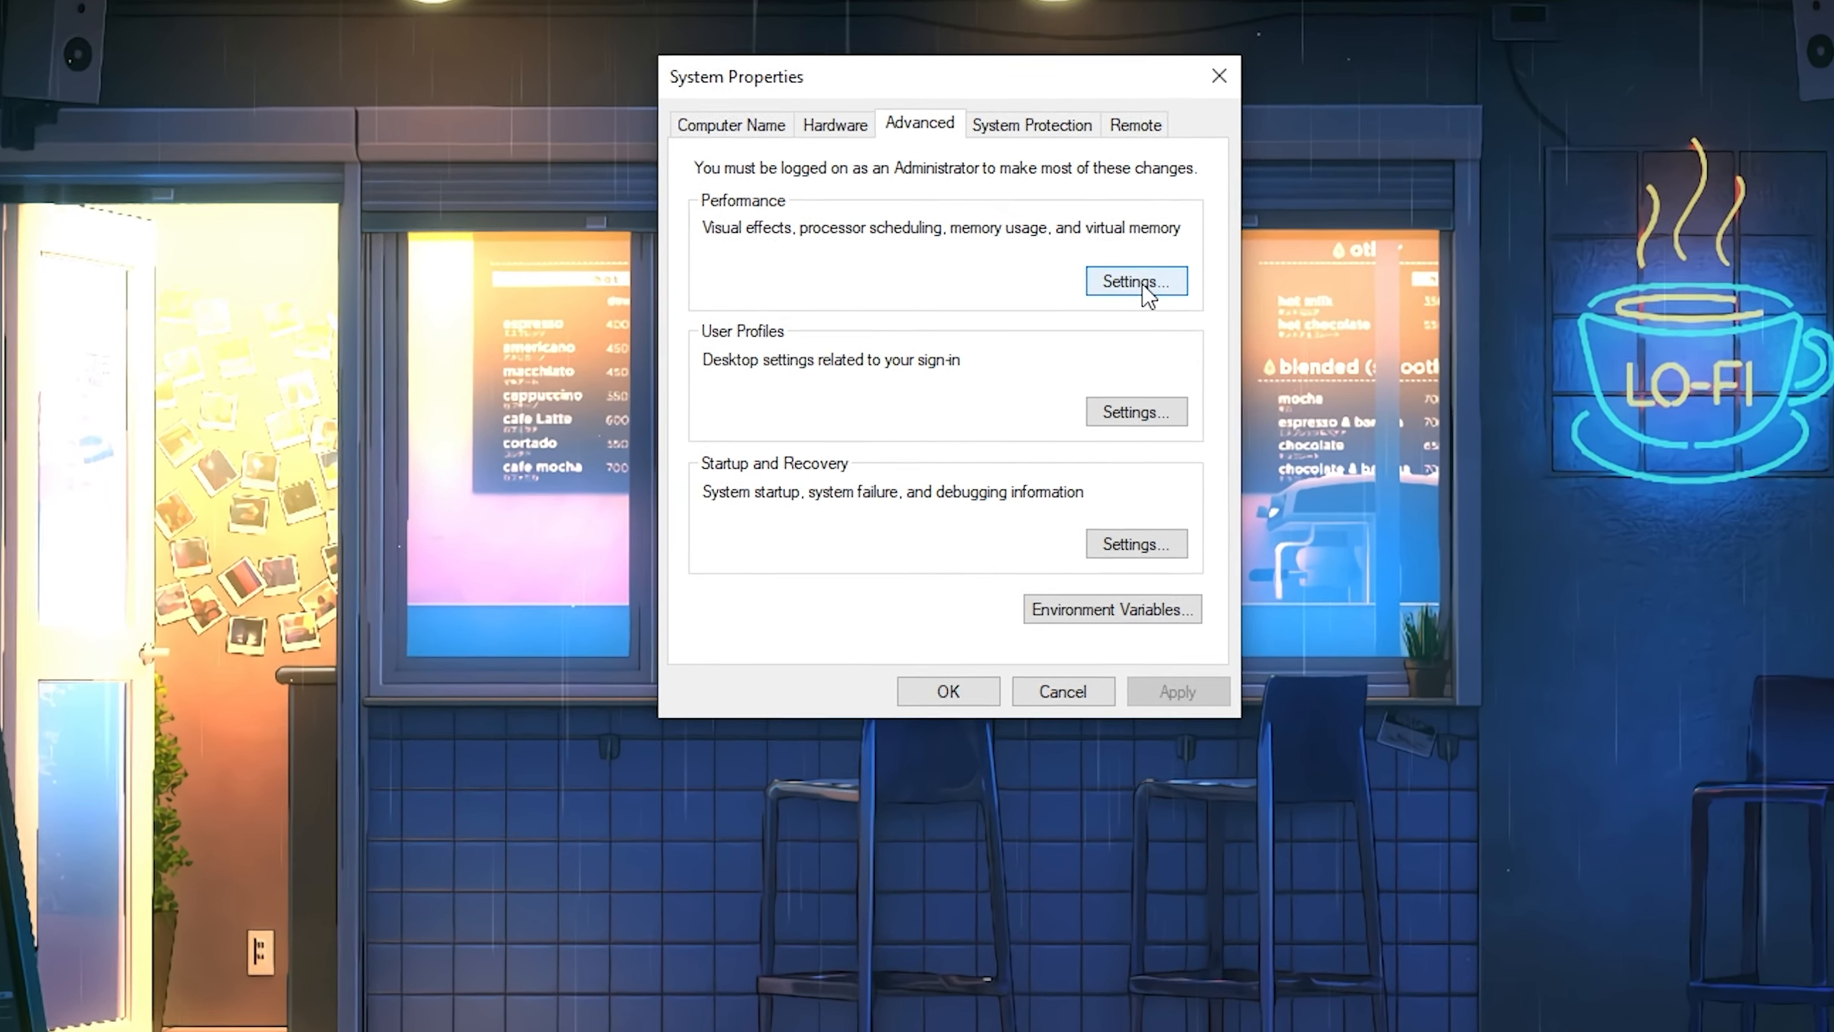
# Review the visual effects options in the Performance settings, accept them unchanged and close System Properties
pyautogui.click(1035, 386)
pyautogui.moveTo(1138, 158); pyautogui.dragTo(1080, 39)
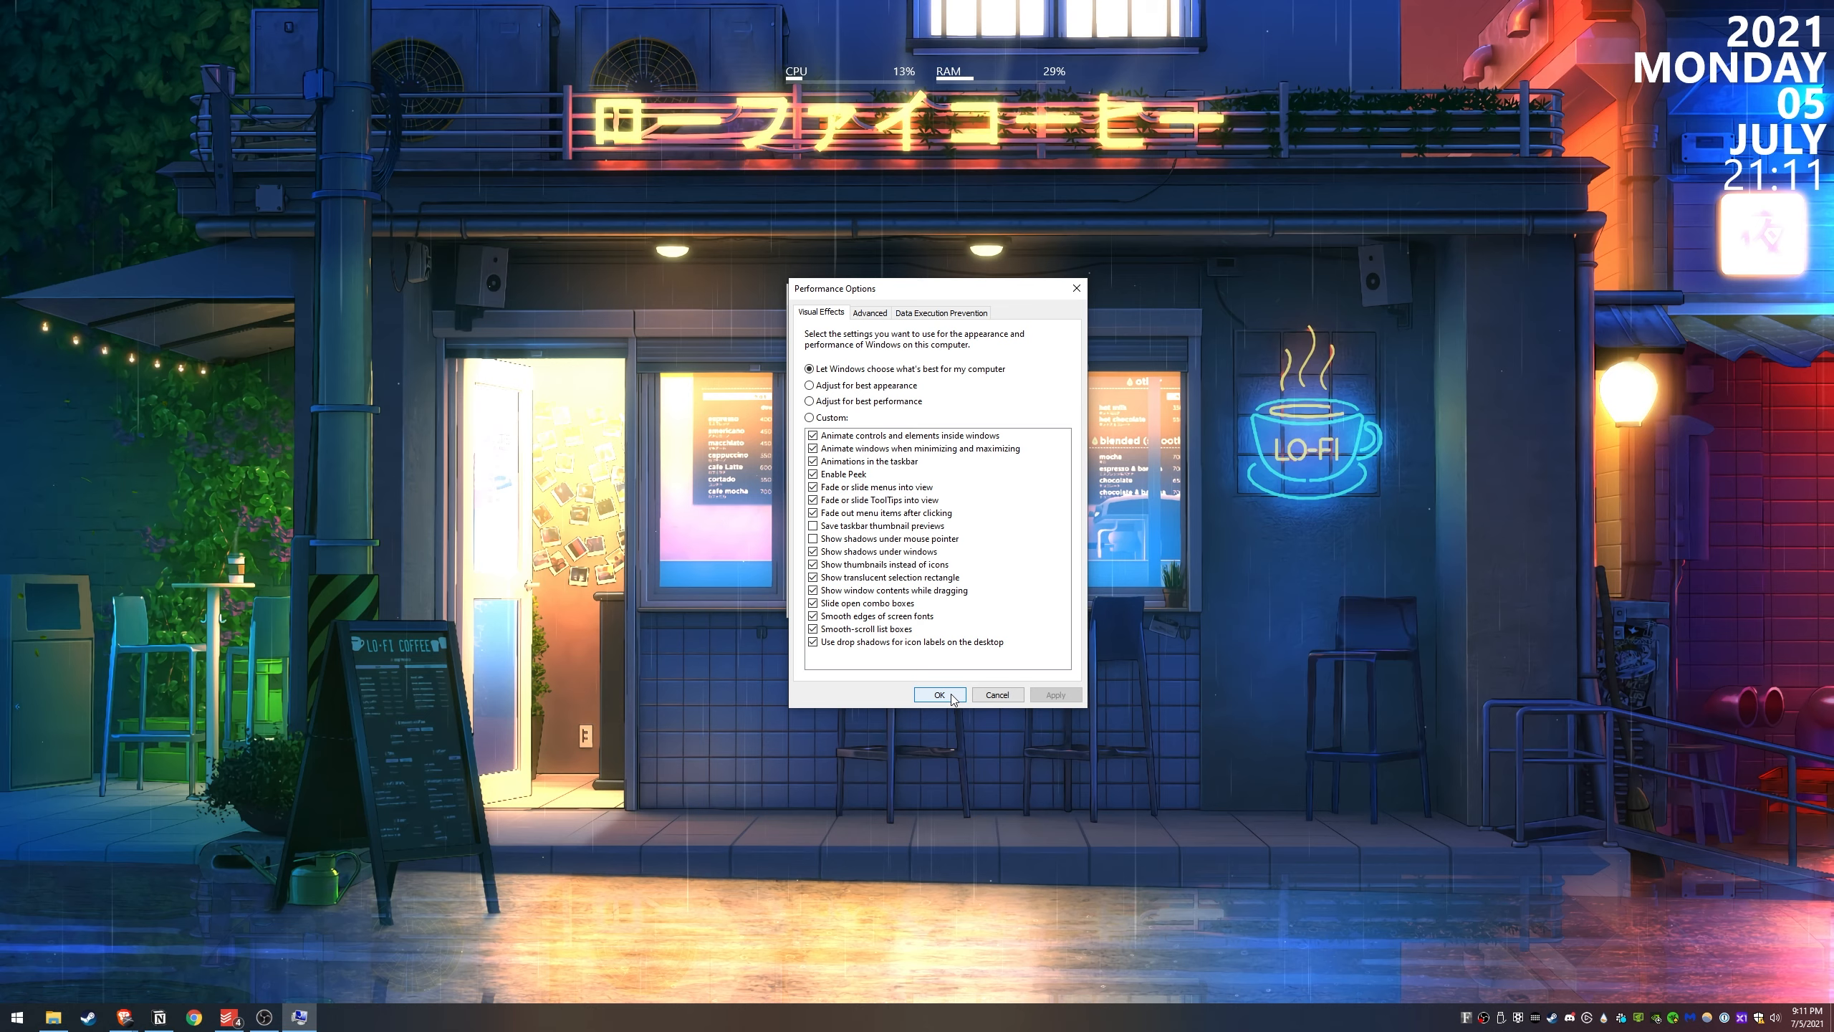
pyautogui.click(951, 697)
pyautogui.click(1066, 293)
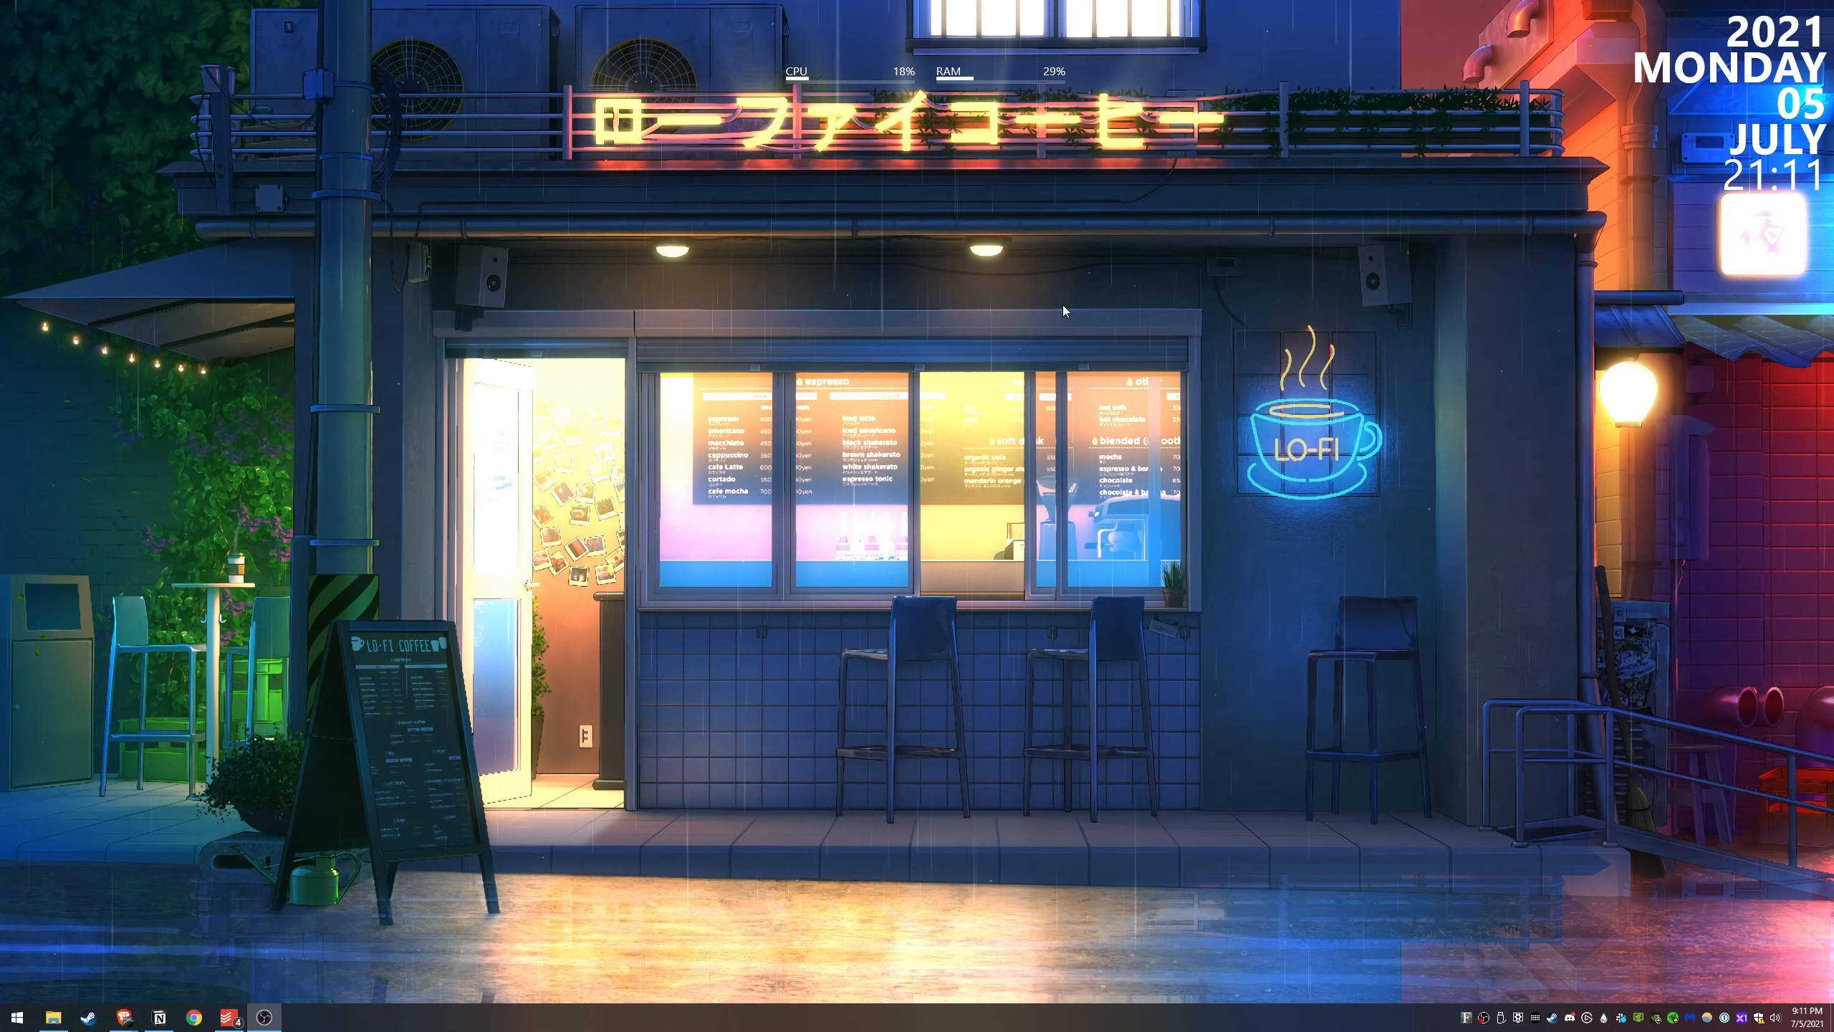
# Search Windows for "power", open the Edit power plan settings and shift the window slightly toward the middle of the desktop
pyautogui.press('super')
pyautogui.write('power')
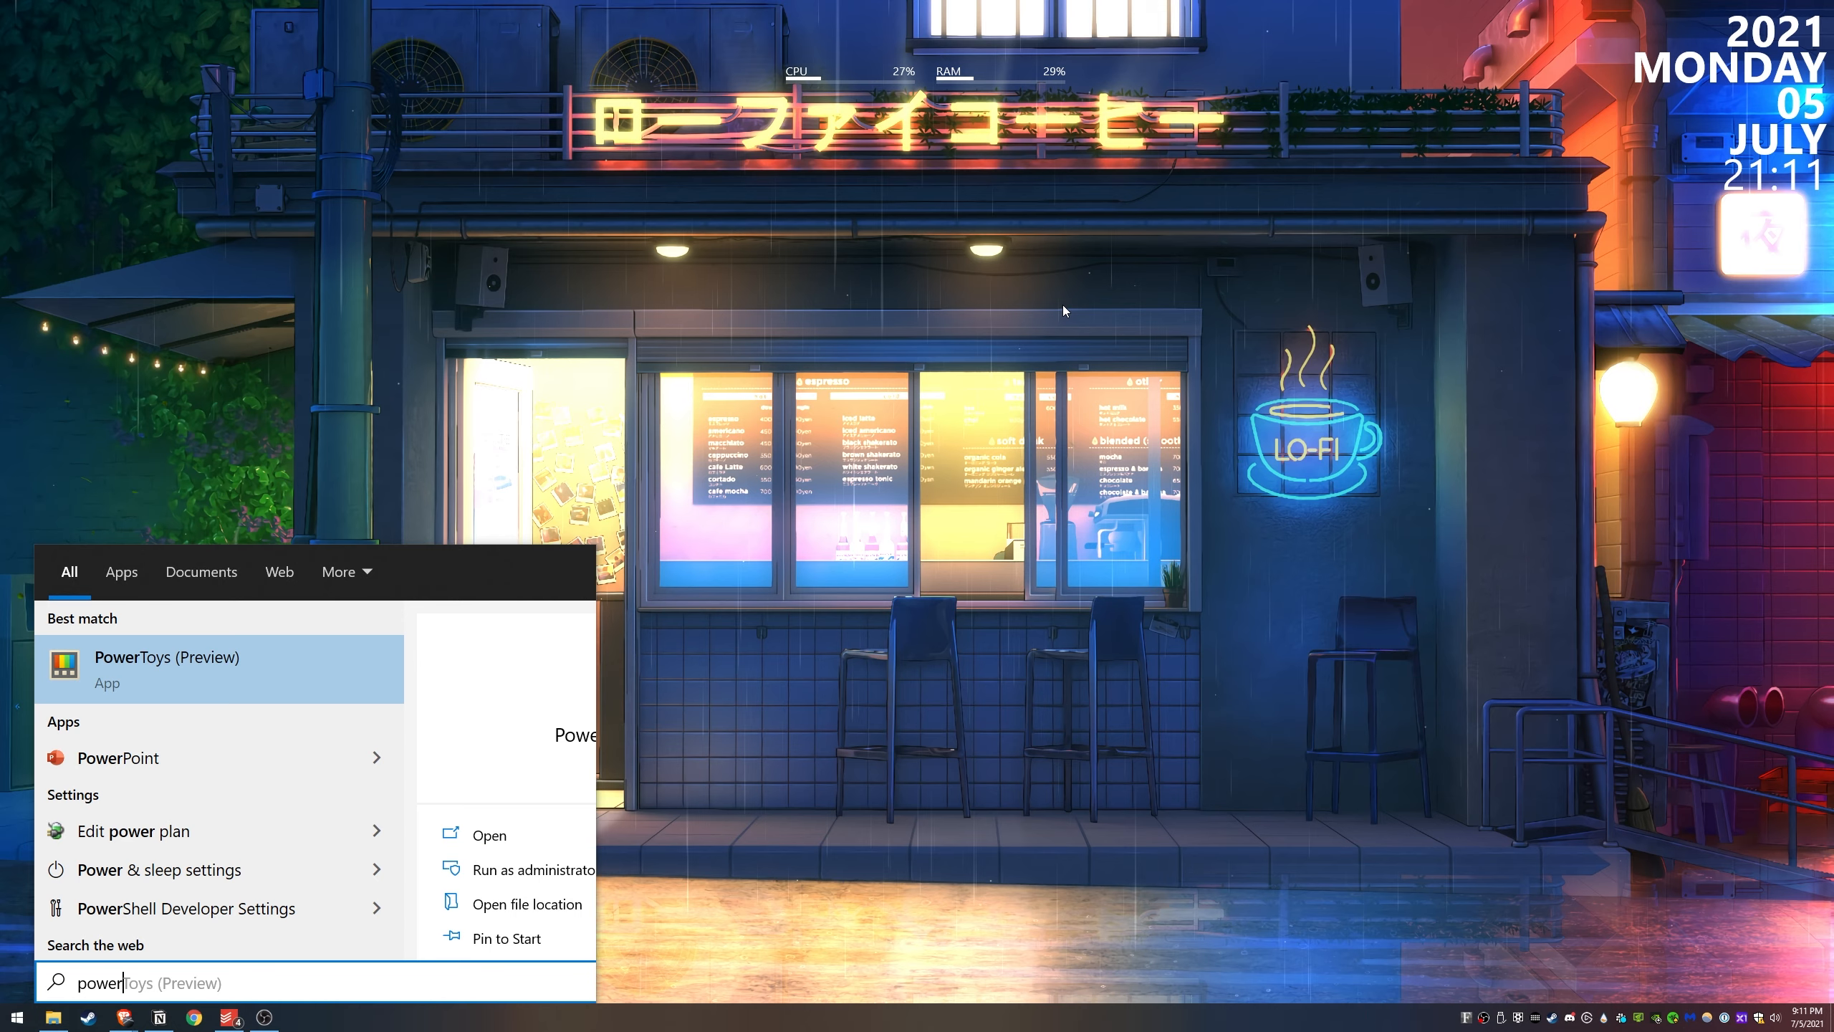
pyautogui.press('Down')
pyautogui.press('Down')
pyautogui.press('Return')
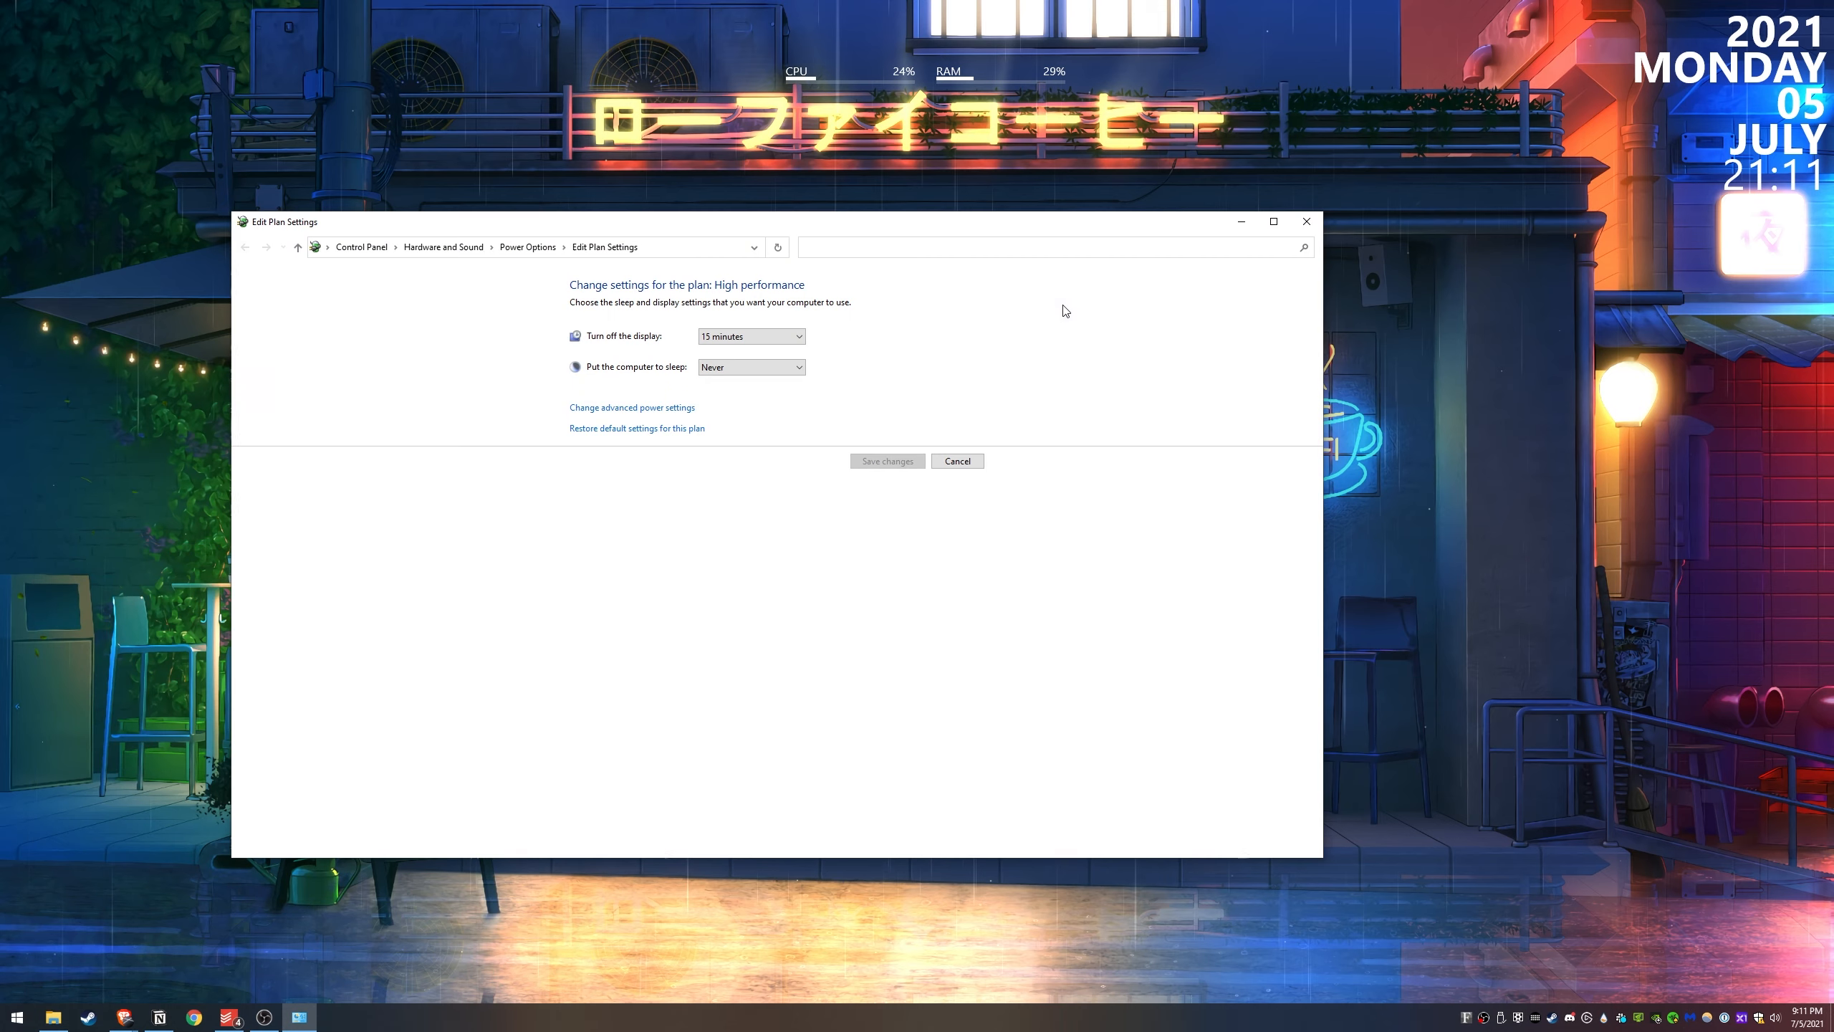
pyautogui.moveTo(889, 223); pyautogui.dragTo(947, 216)
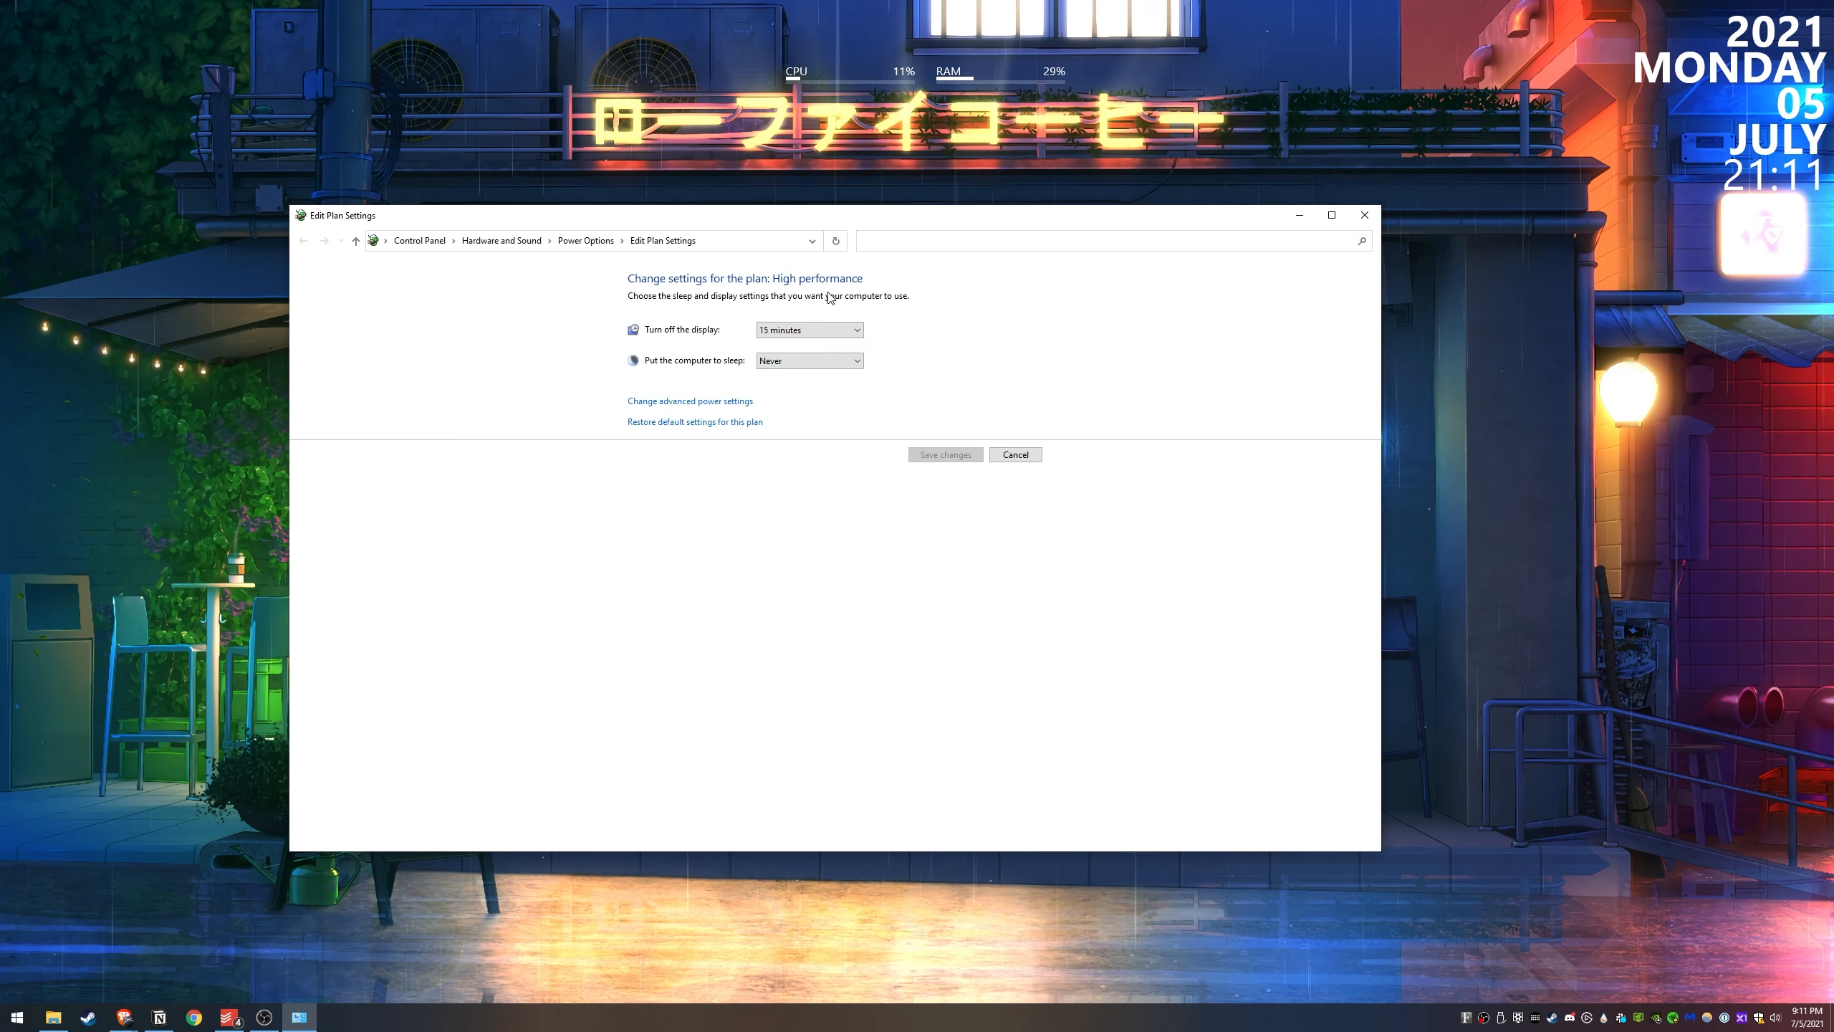
# Open the plan's advanced power settings, place the dialog mid-screen, and look over the available power plans and the setting categories
pyautogui.click(717, 402)
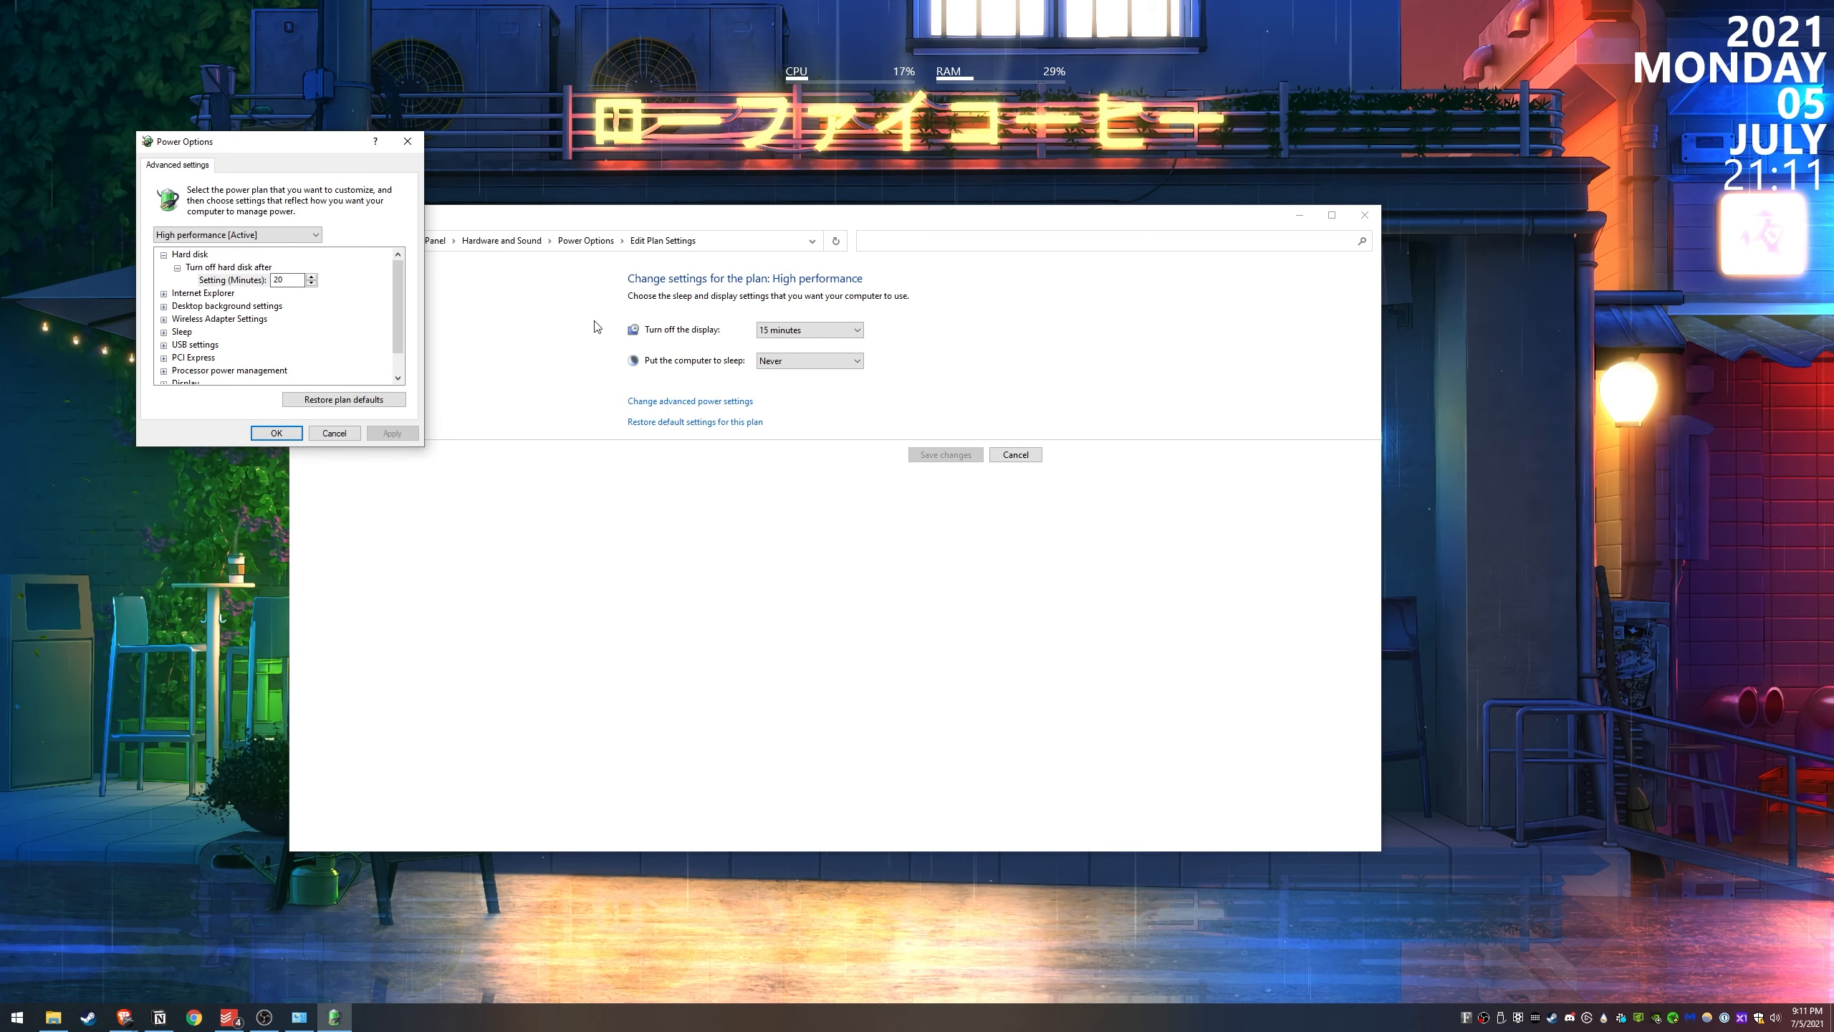
pyautogui.moveTo(333, 141); pyautogui.dragTo(1027, 258)
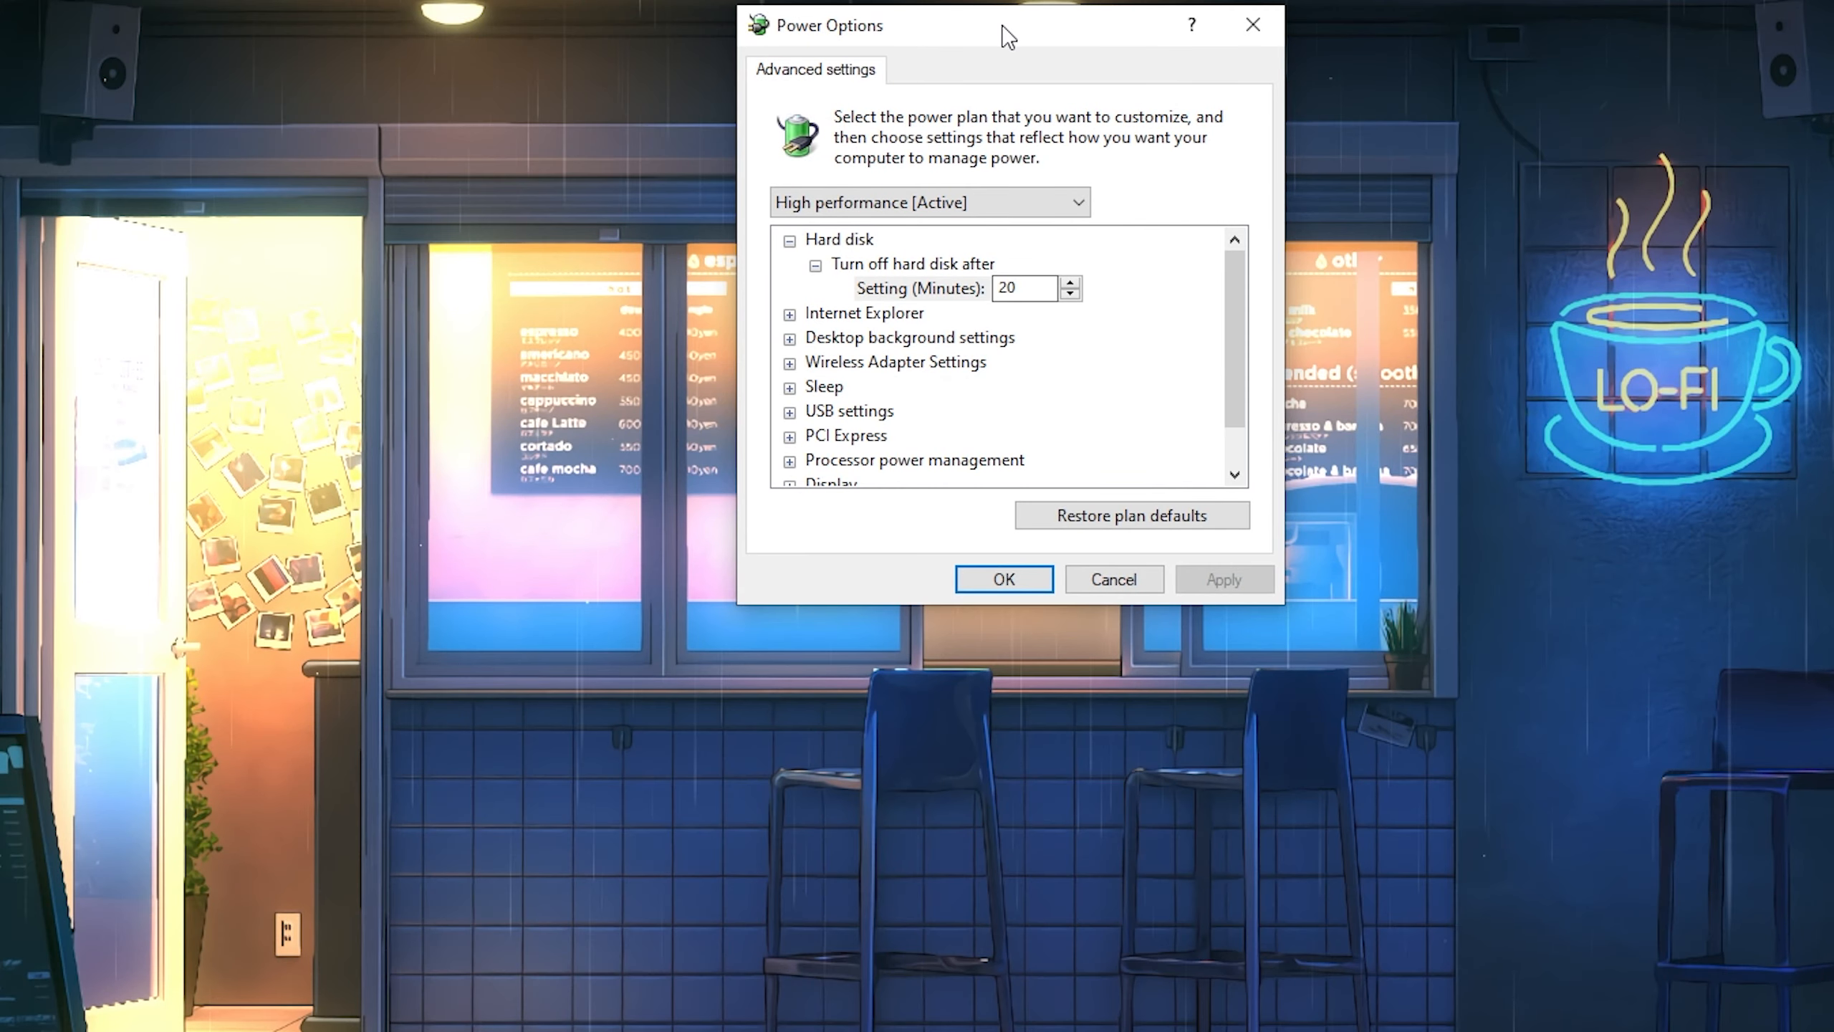
pyautogui.click(914, 190)
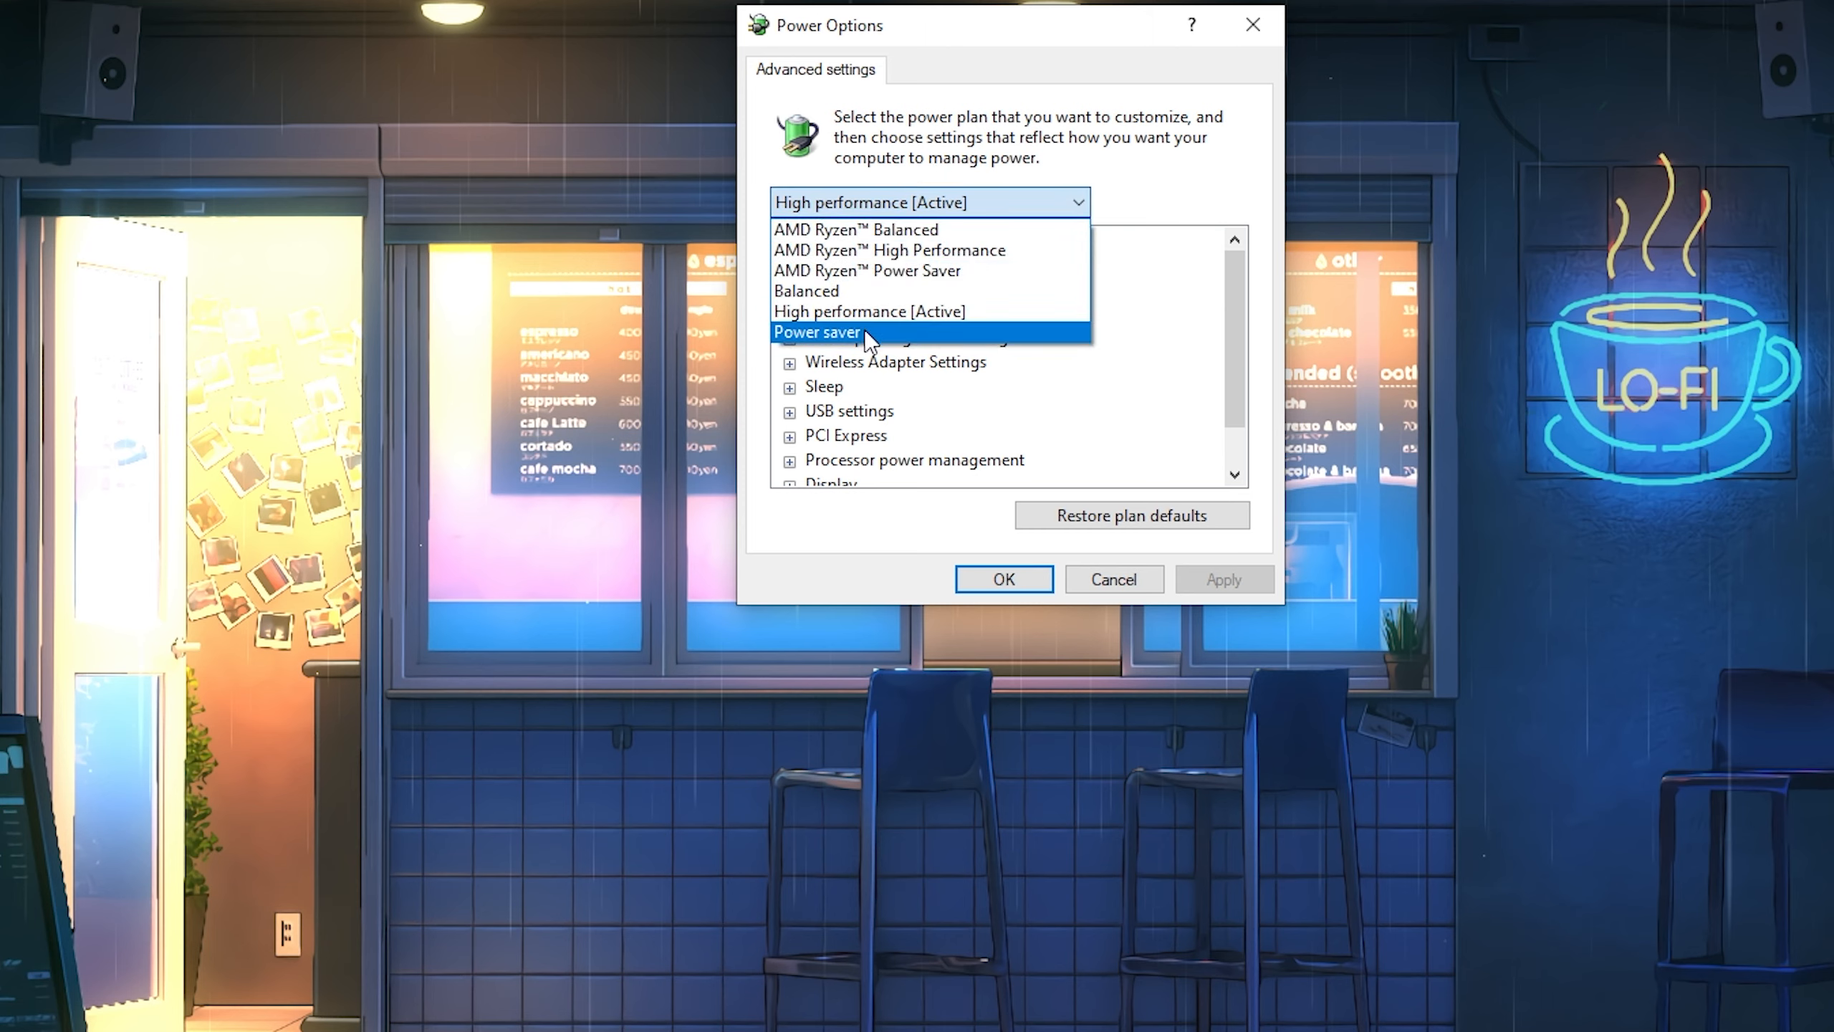
pyautogui.click(942, 133)
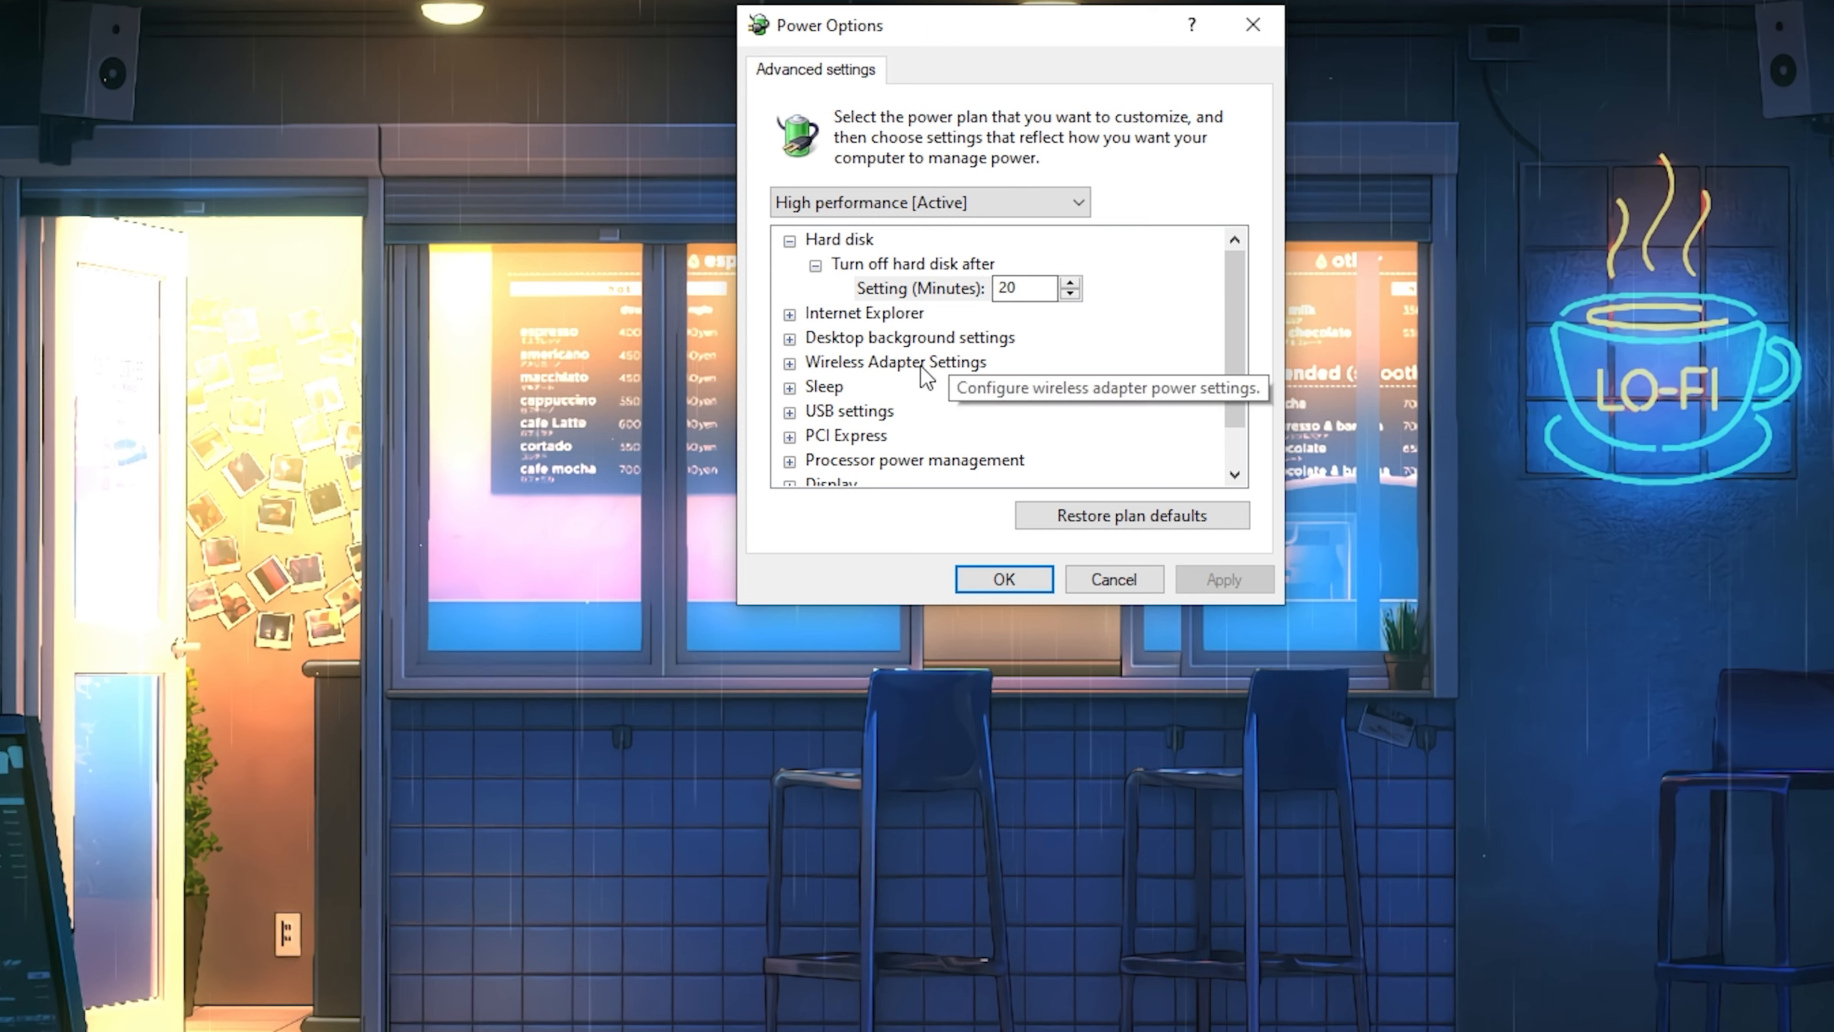
pyautogui.scroll(-1, 1112, 421)
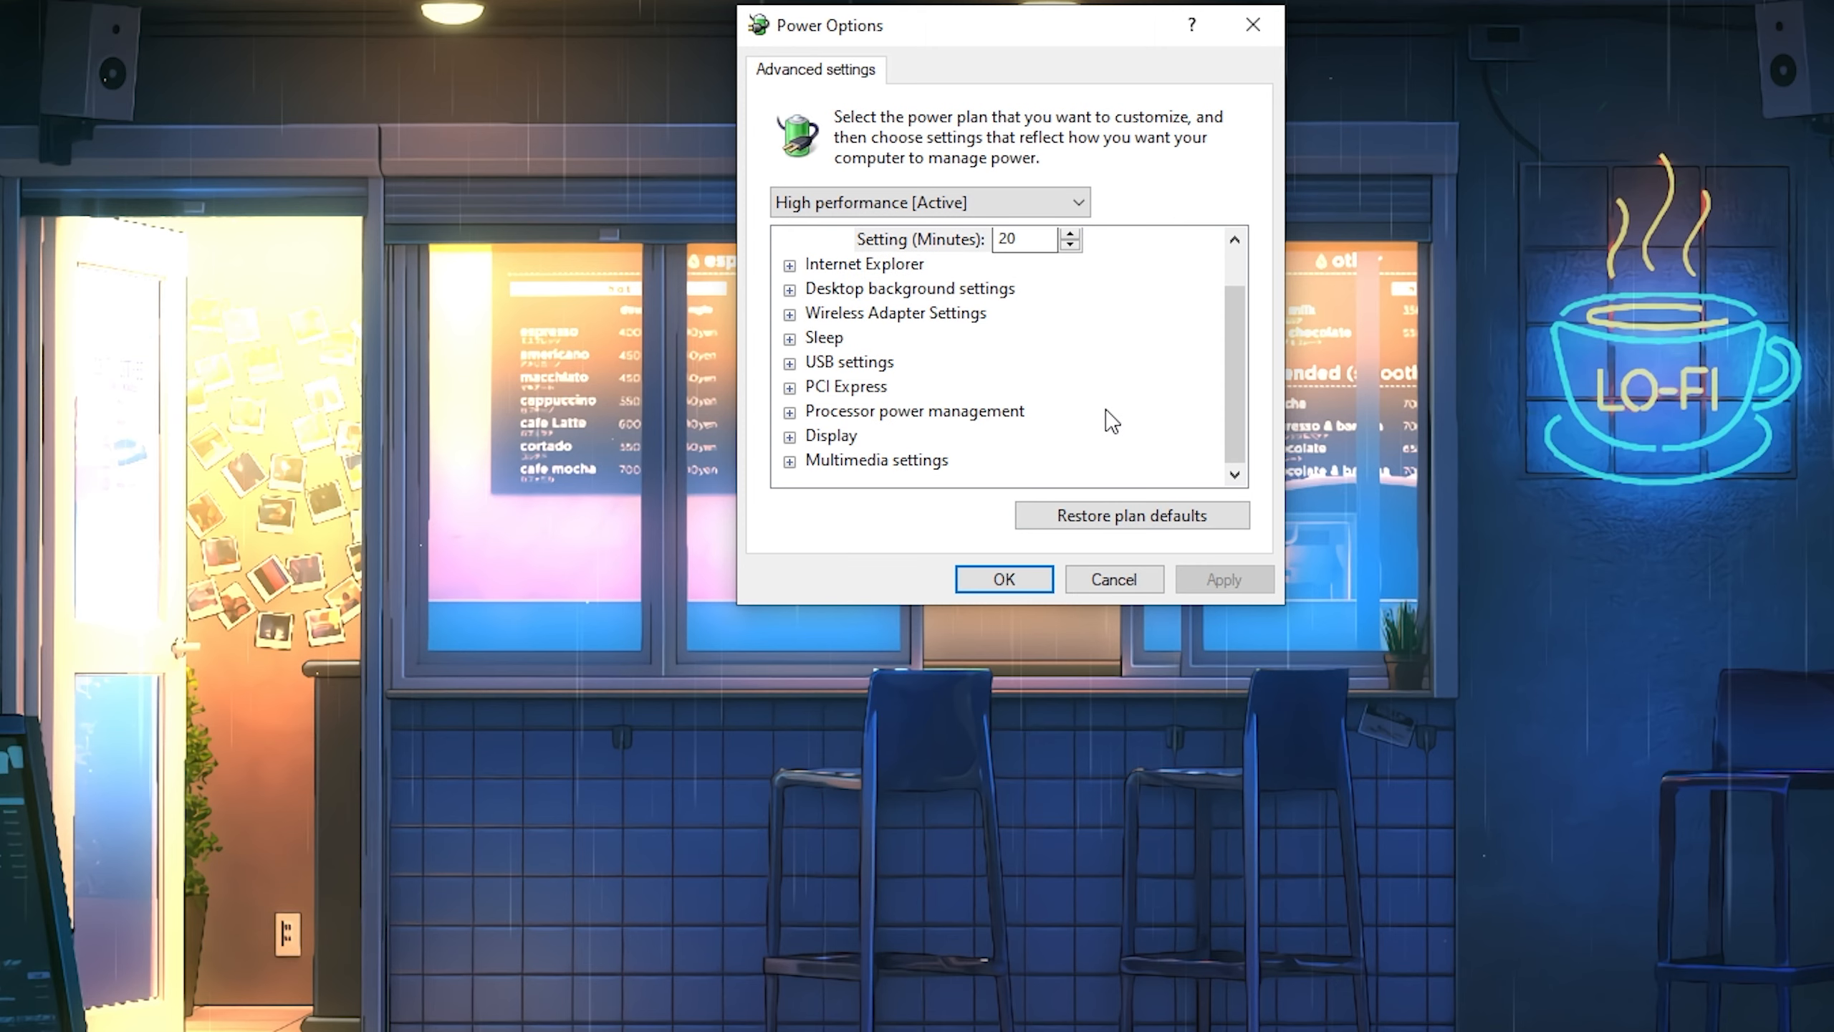
pyautogui.click(986, 195)
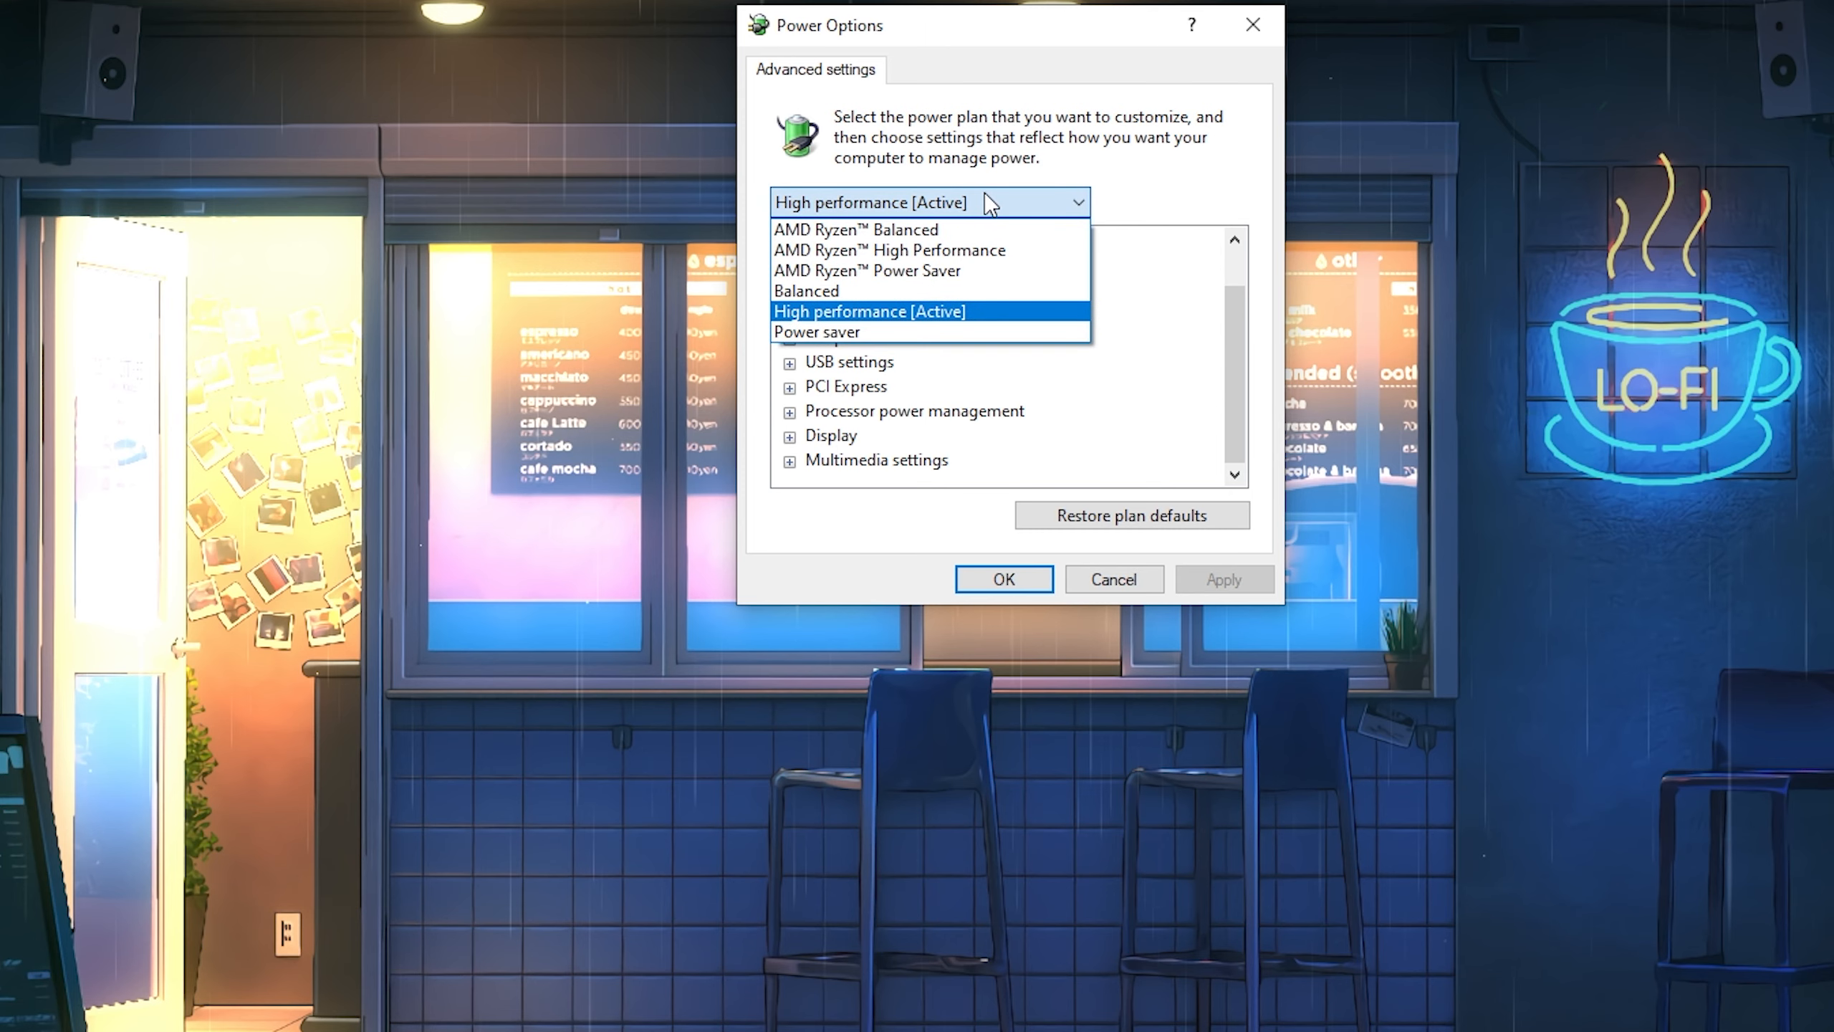